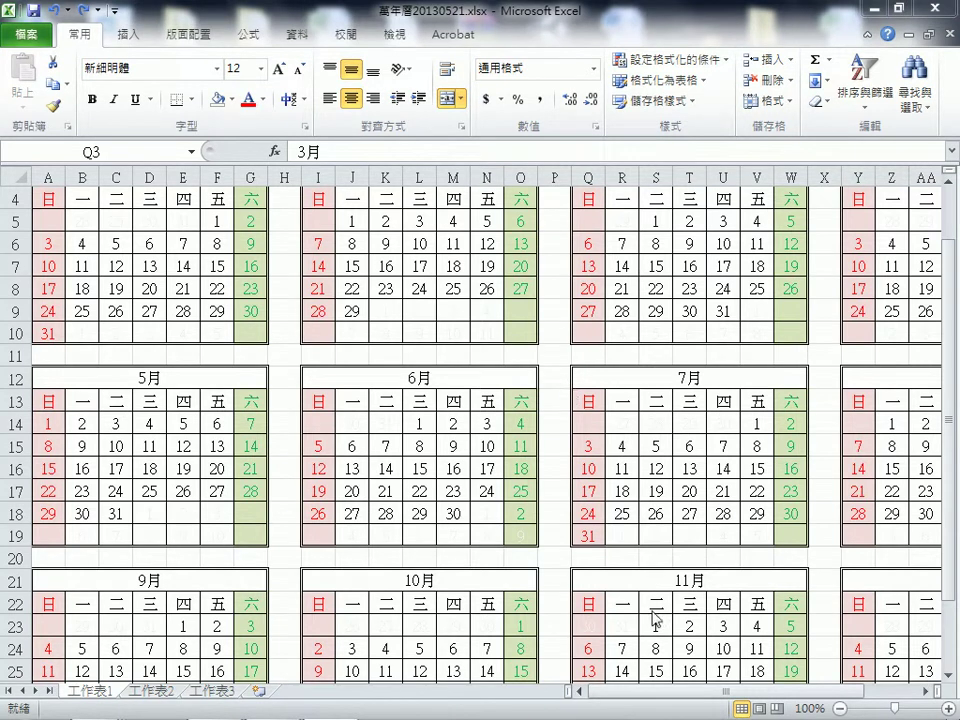
Bring the calendar workbook into focus and scroll through it.
{"action": "left_click", "coordinate": [685, 697]}
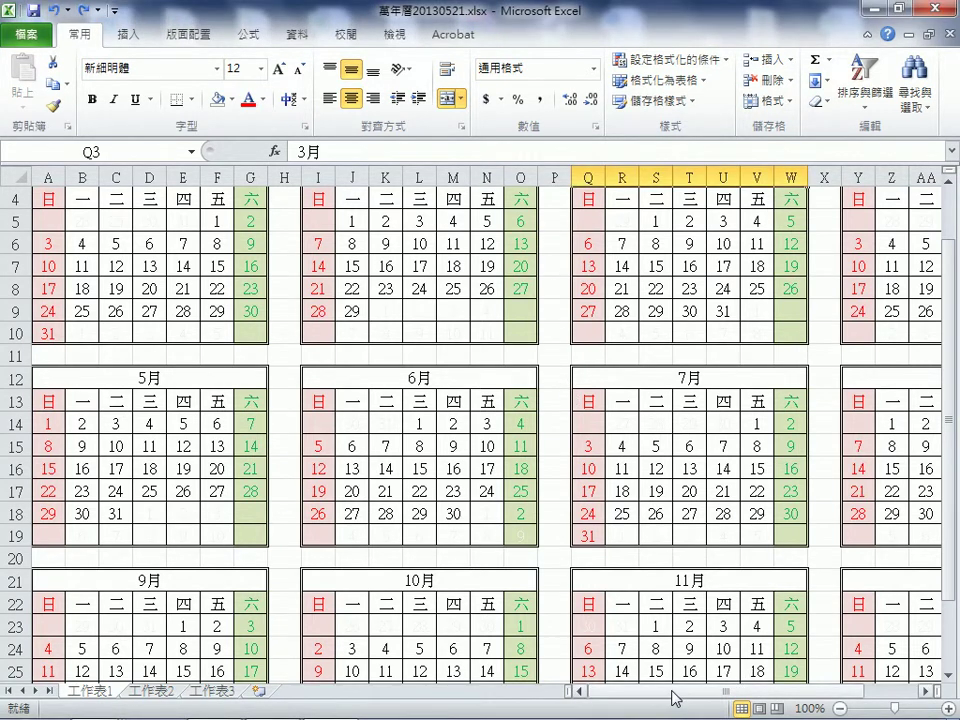
{"action": "scroll", "coordinate": [699, 544], "scroll_direction": "down", "scroll_amount": 2}
{"action": "scroll", "coordinate": [699, 606], "scroll_direction": "up", "scroll_amount": 2}
{"action": "scroll", "coordinate": [699, 544], "scroll_direction": "up", "scroll_amount": 1}
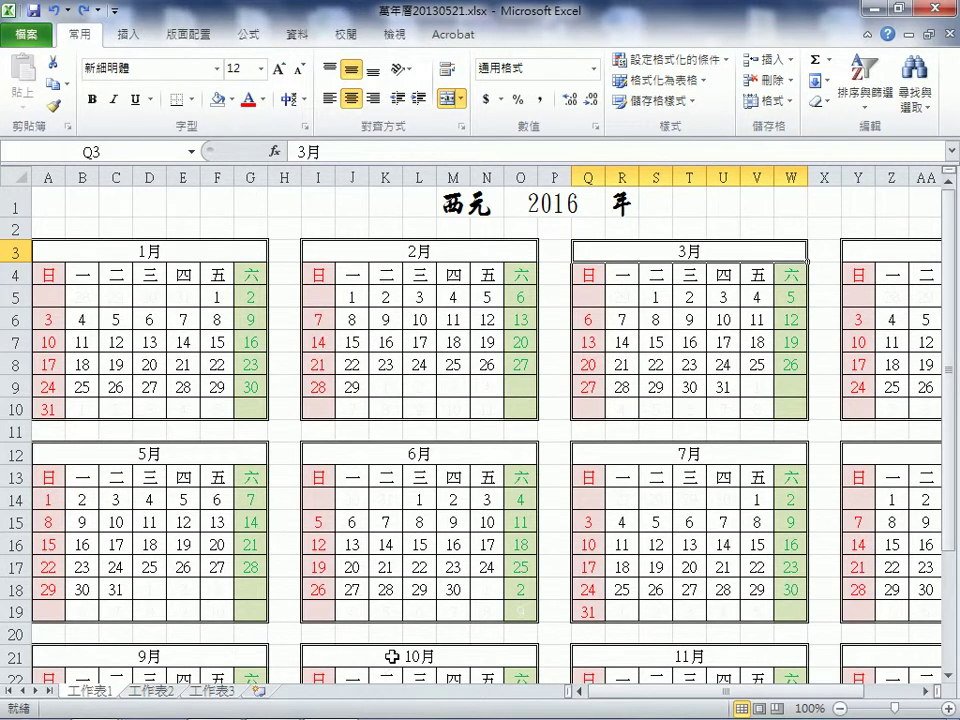
{"action": "mouse_move", "coordinate": [190, 712]}
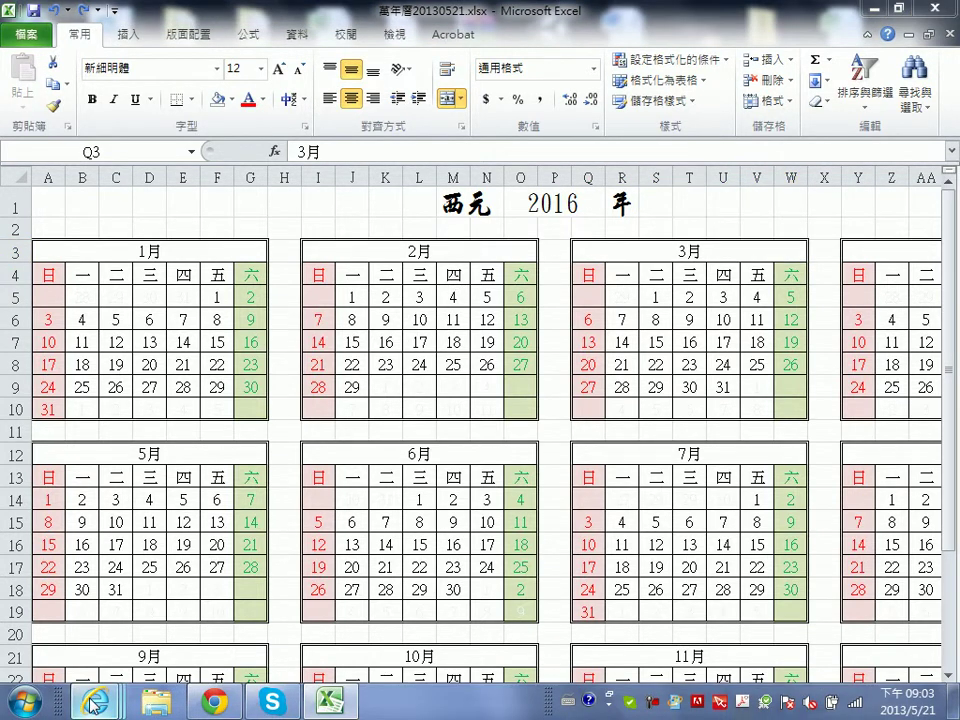
{"action": "mouse_move", "coordinate": [90, 705]}
{"action": "left_click", "coordinate": [462, 610]}
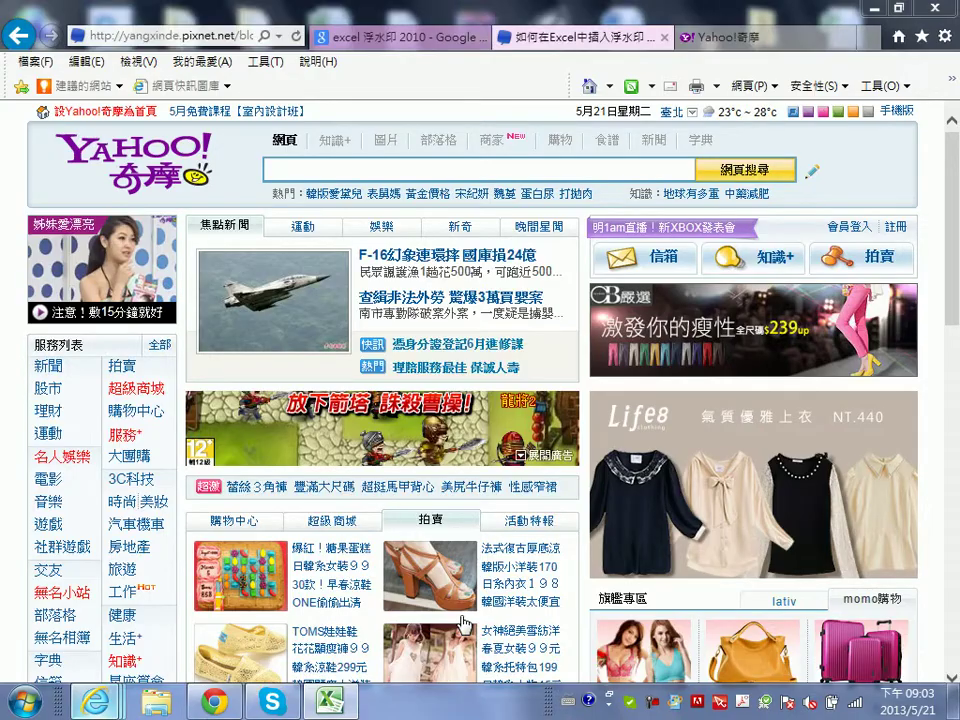
{"action": "left_click", "coordinate": [200, 37]}
{"action": "type", "text": "www.google.com.tw"}
{"action": "key", "text": "Return"}
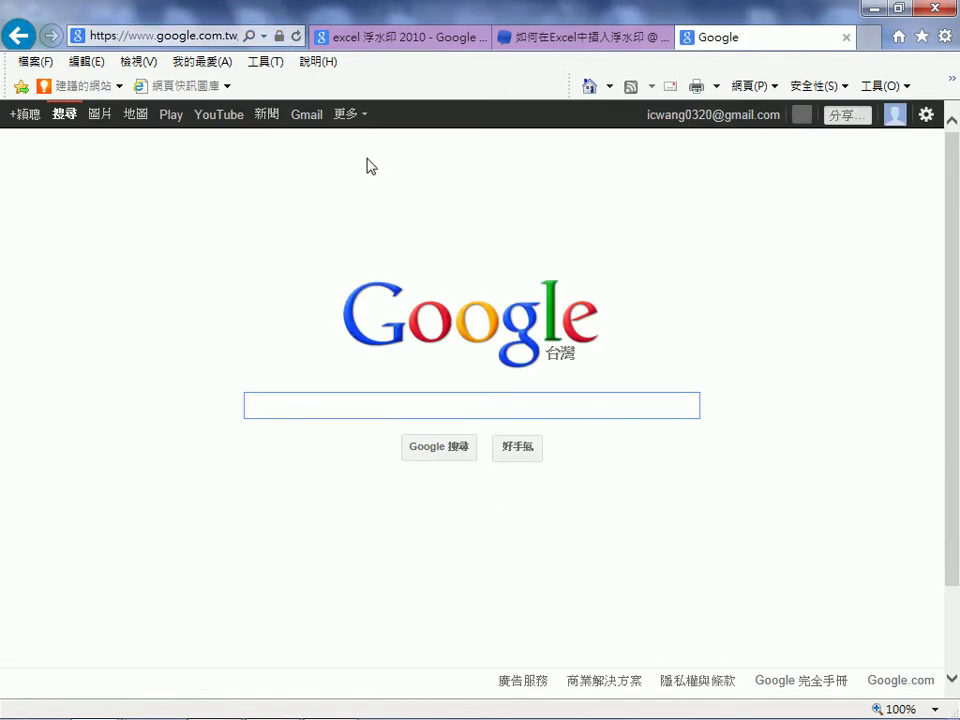
Switch to Google Images and enter 哆 in the search box using Zhuyin input.
{"action": "left_click", "coordinate": [99, 117]}
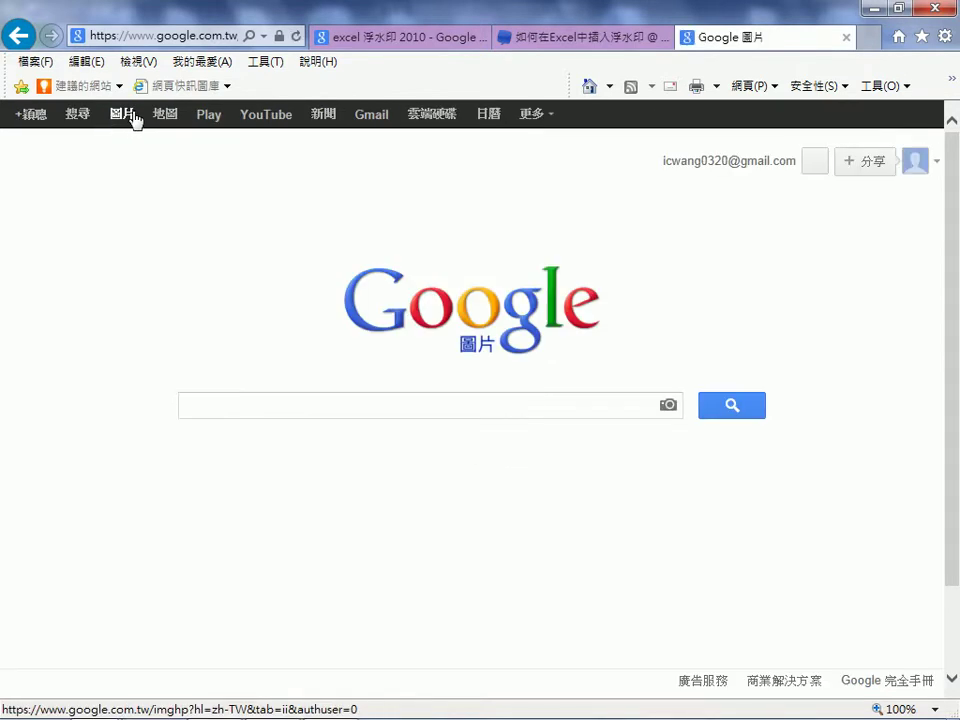
{"action": "left_click", "coordinate": [129, 121]}
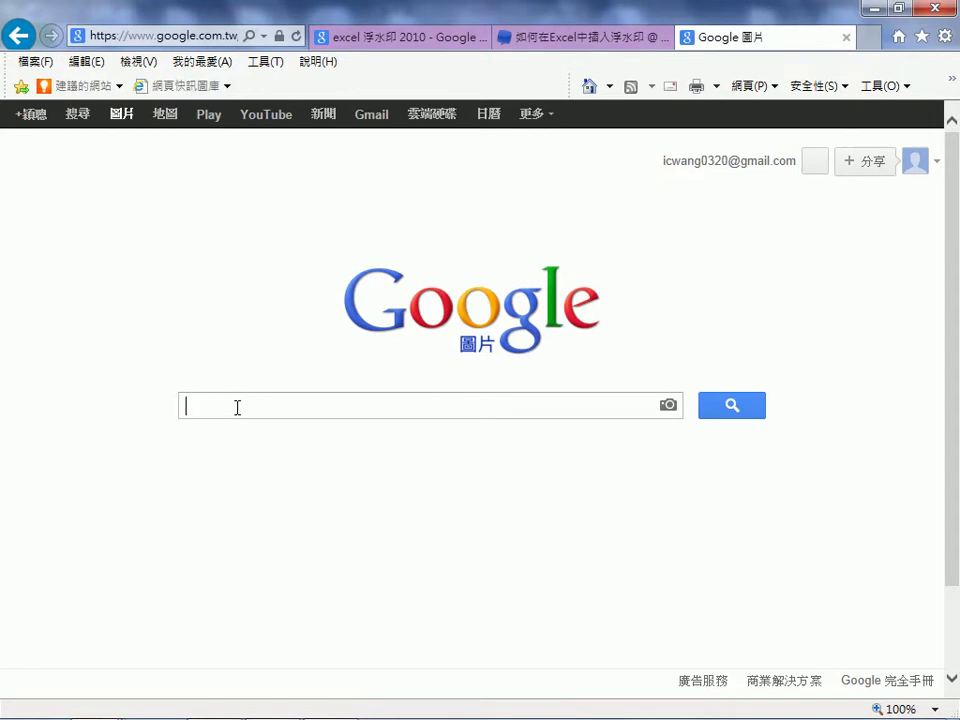
{"action": "type", "text": "ㄉㄨㄛ"}
{"action": "key", "text": "space"}
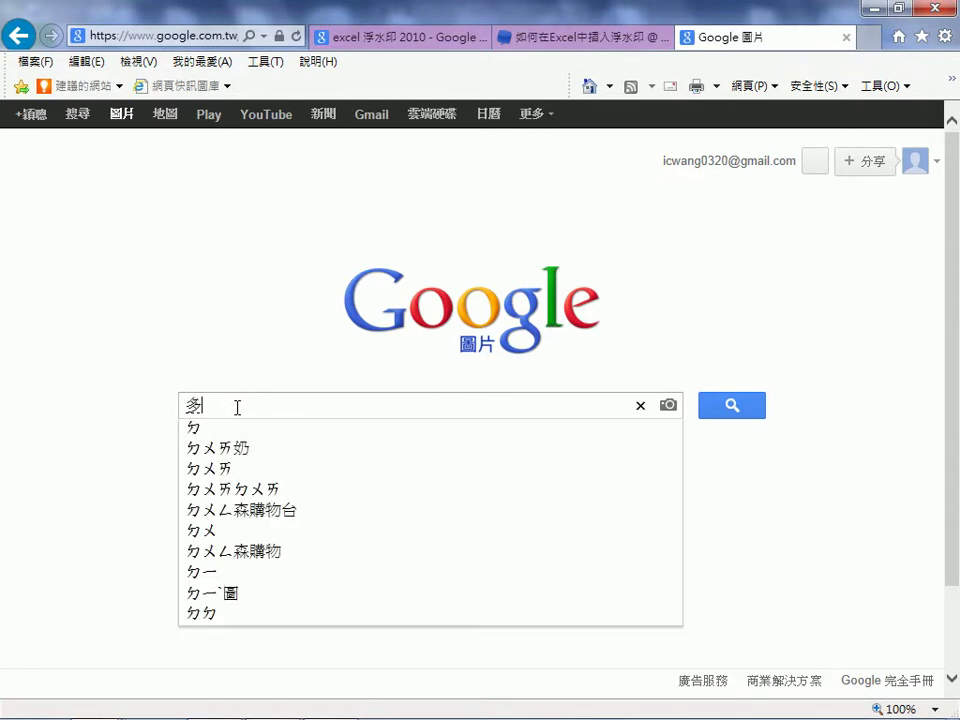
{"action": "key", "text": "Return"}
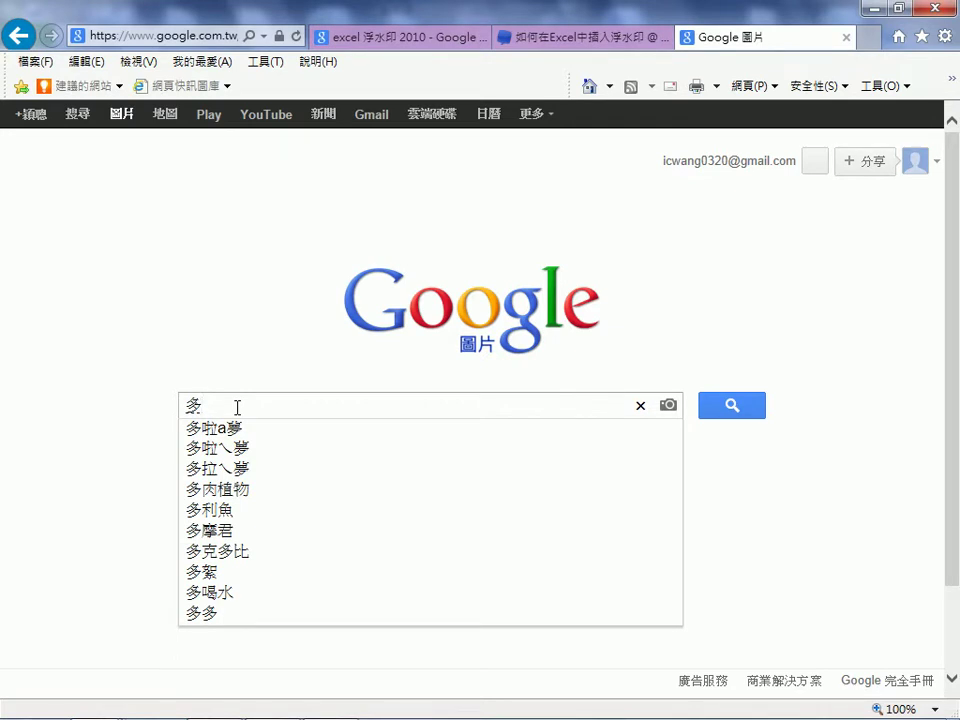
{"action": "key", "text": "Down"}
{"action": "key", "text": "Down"}
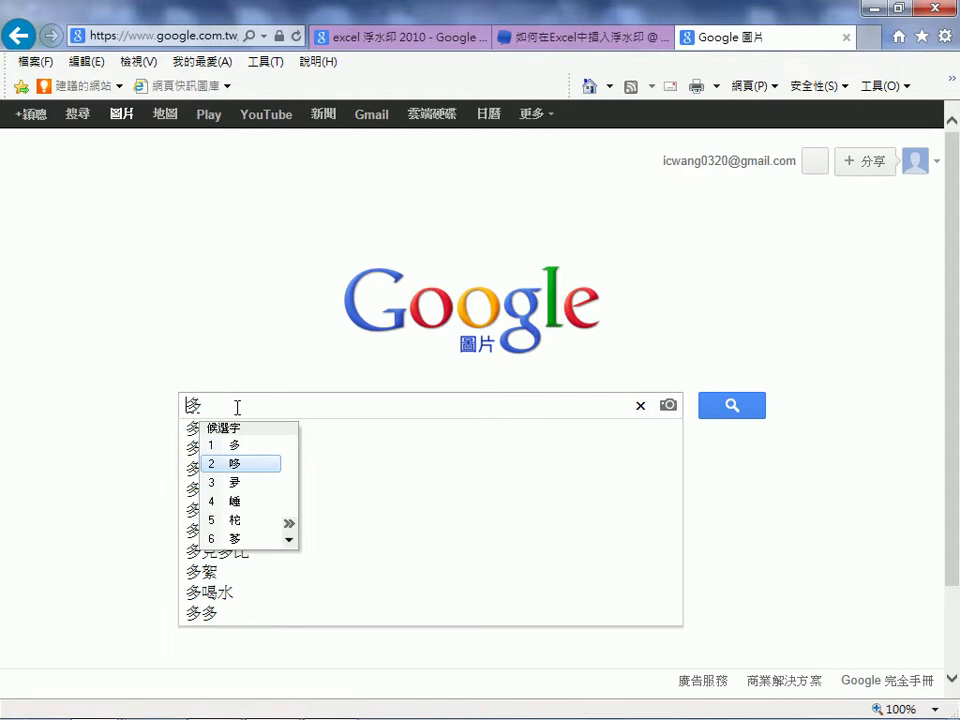
{"action": "key", "text": "Return"}
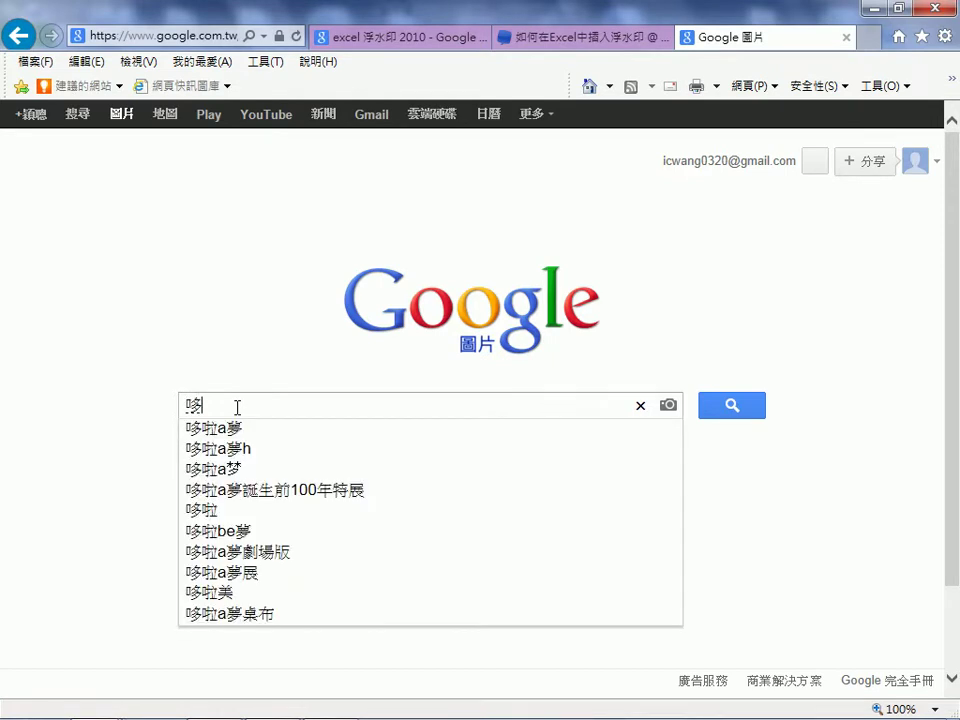
{"action": "key", "text": "Down"}
{"action": "key", "text": "Escape"}
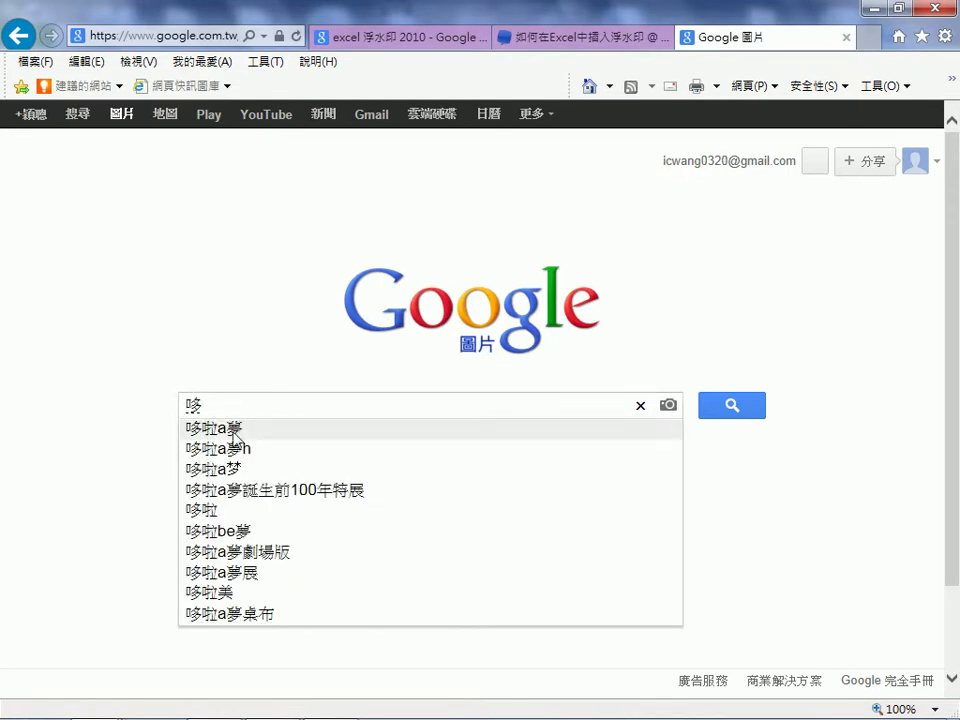
Search images for 哆啦a夢 and save the guitar-playing Doraemon to the desktop as 未命名.png.
{"action": "left_click", "coordinate": [228, 432]}
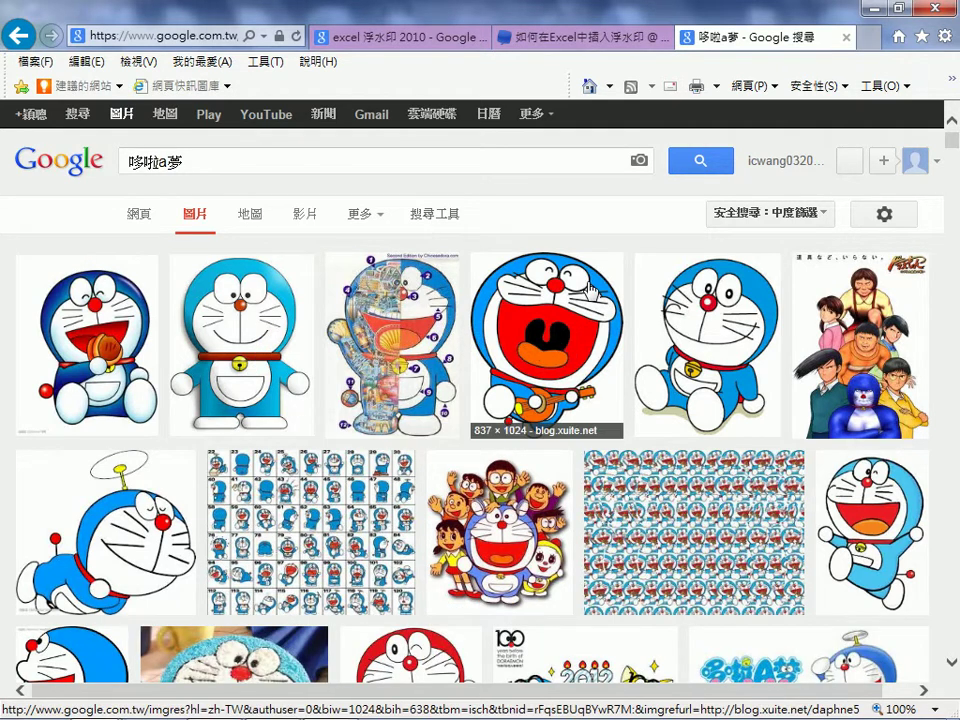
{"action": "scroll", "coordinate": [591, 286], "scroll_direction": "down", "scroll_amount": 1}
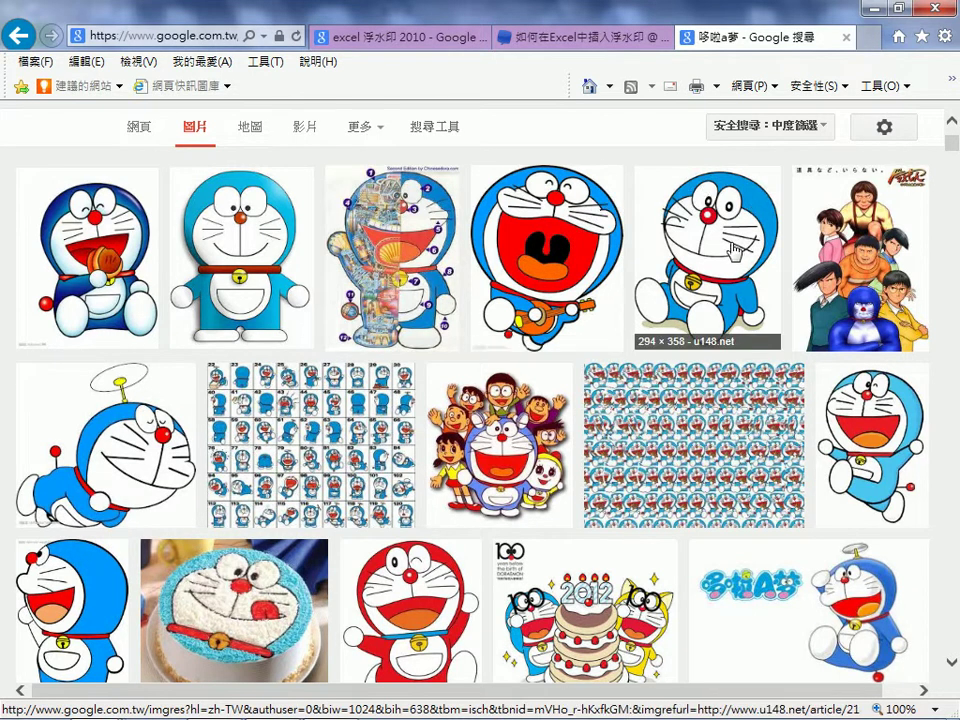
{"action": "right_click", "coordinate": [547, 237]}
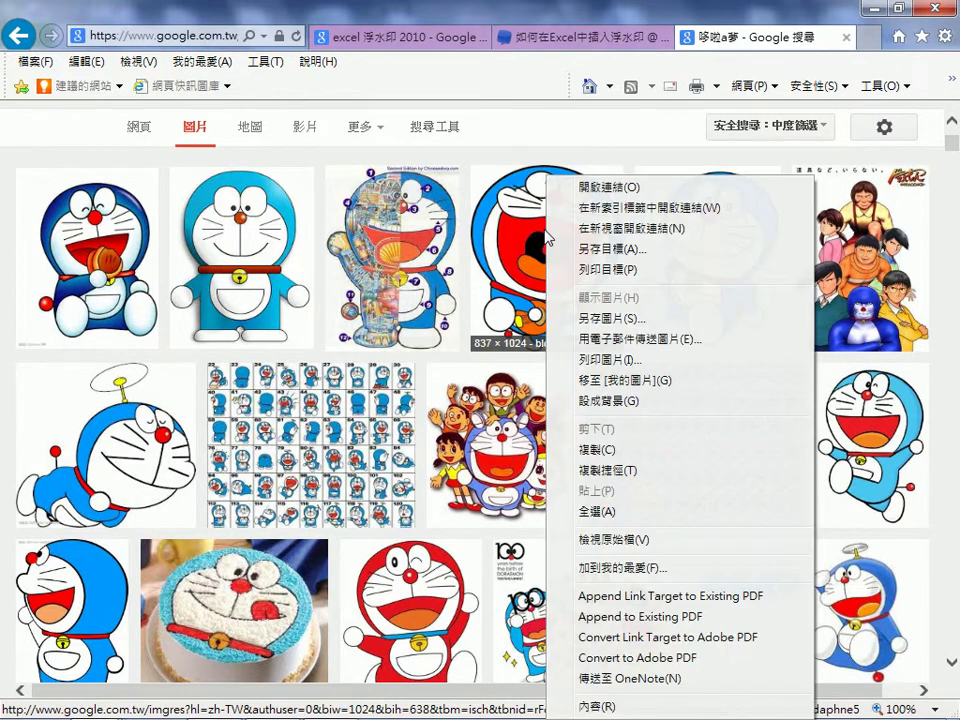
{"action": "left_click", "coordinate": [612, 320]}
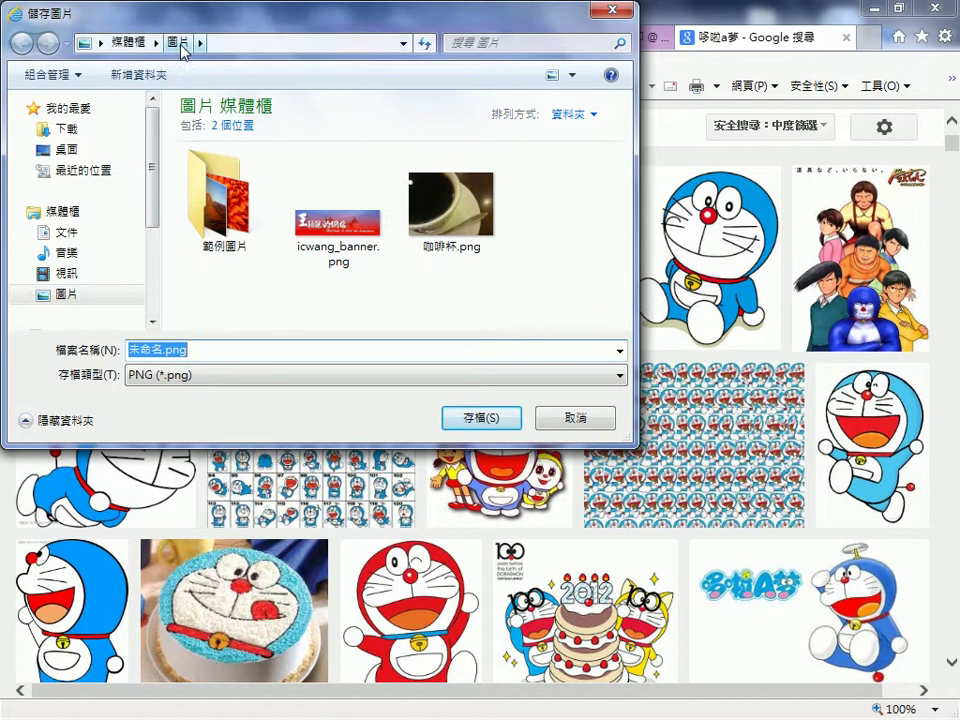
{"action": "left_click", "coordinate": [75, 150]}
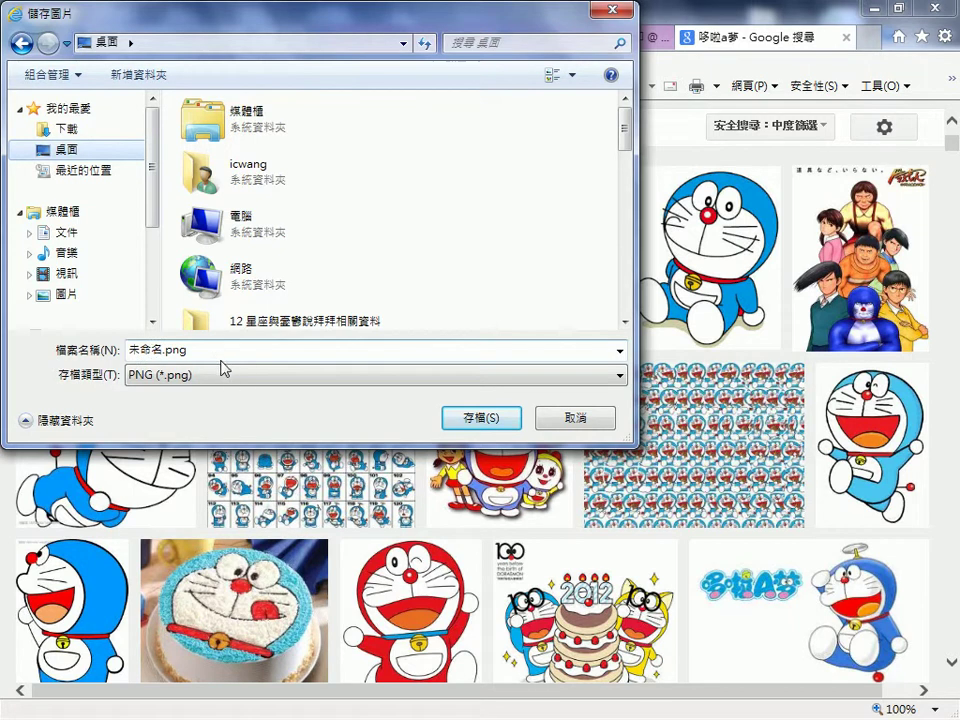
{"action": "left_click", "coordinate": [484, 421]}
Minimize the browser and bring the Excel calendar back to the front.
{"action": "left_click", "coordinate": [877, 12]}
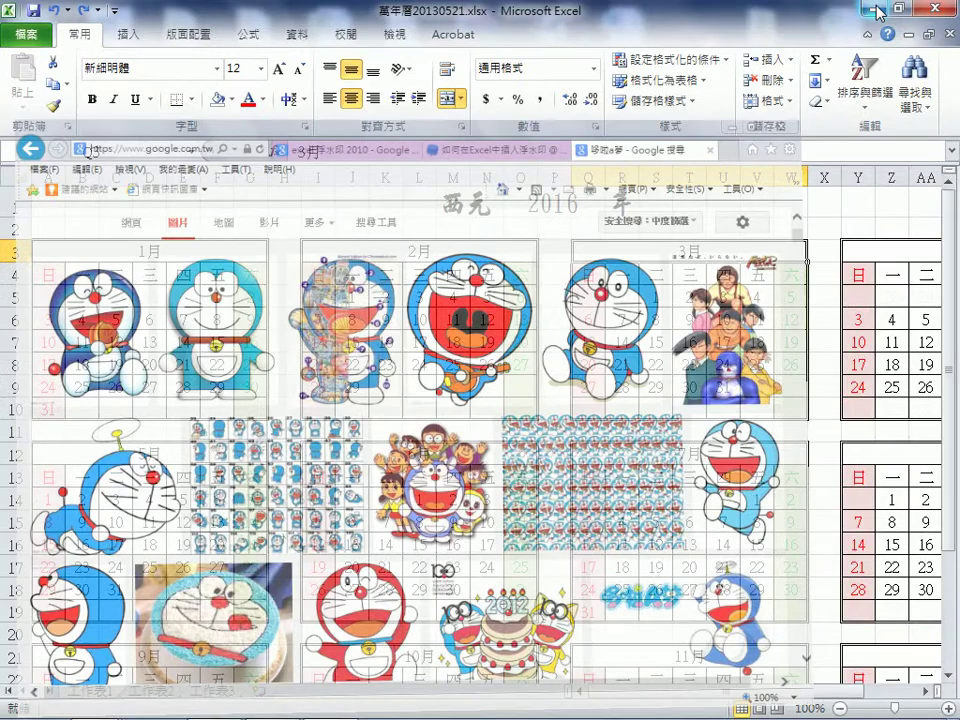
{"action": "left_click", "coordinate": [875, 12]}
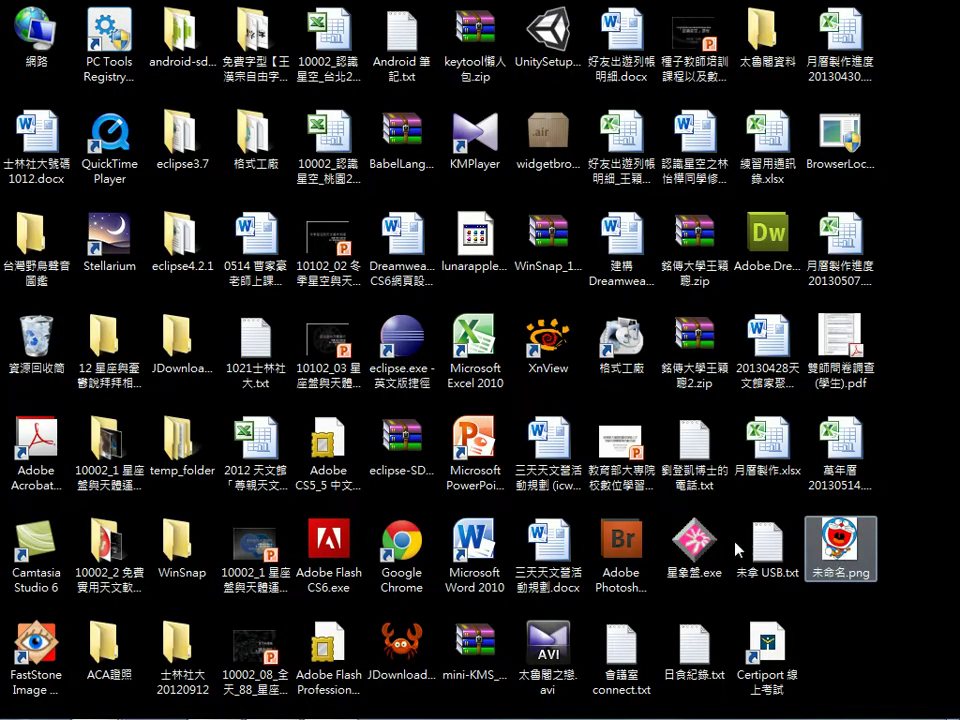
{"action": "left_click", "coordinate": [333, 702]}
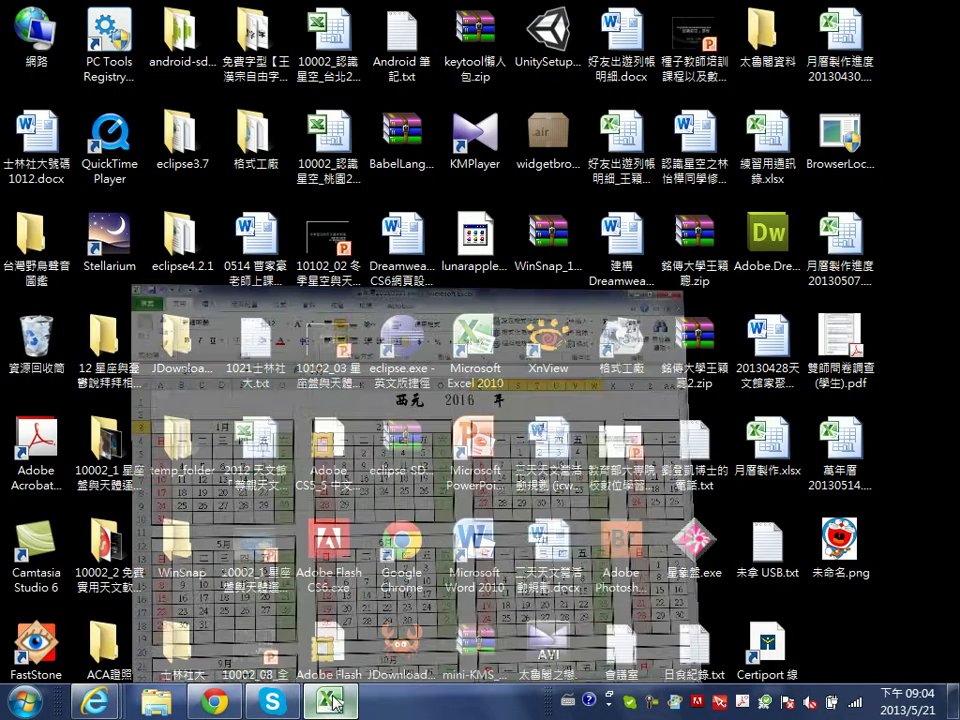
Insert 未命名.png from the desktop and drag the Doraemon picture left onto the calendar.
{"action": "left_click", "coordinate": [131, 35]}
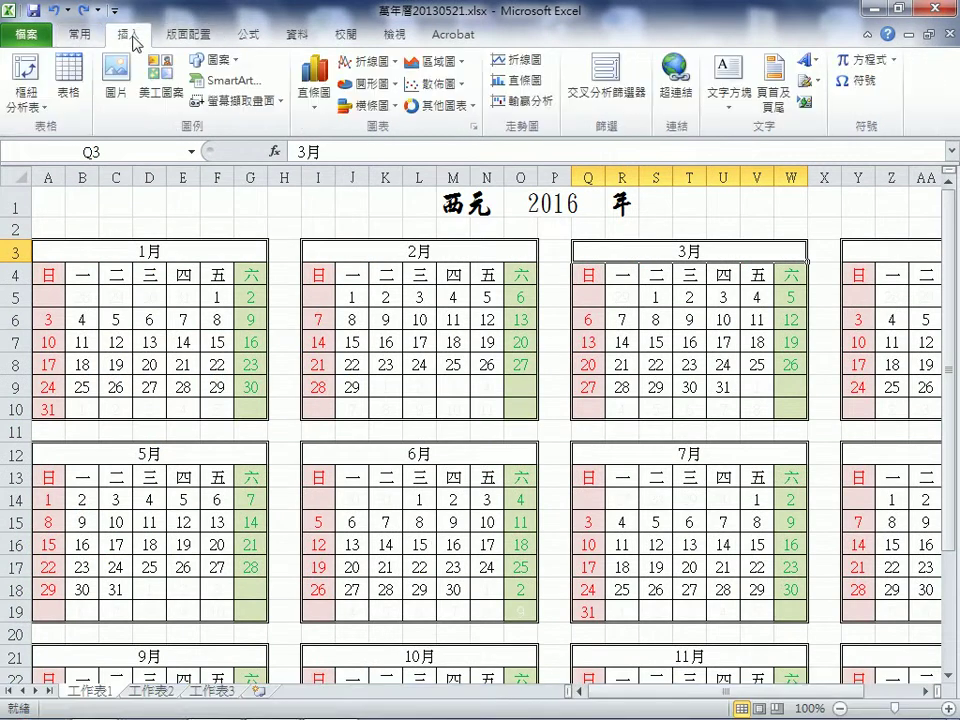
{"action": "left_click", "coordinate": [120, 86]}
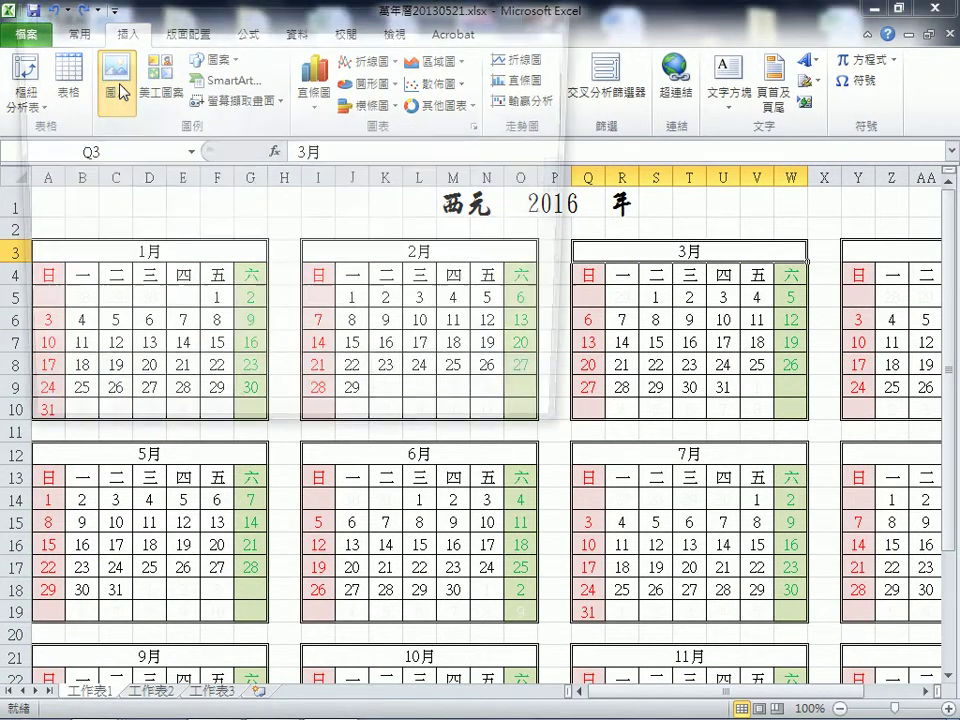
{"action": "left_click", "coordinate": [66, 190]}
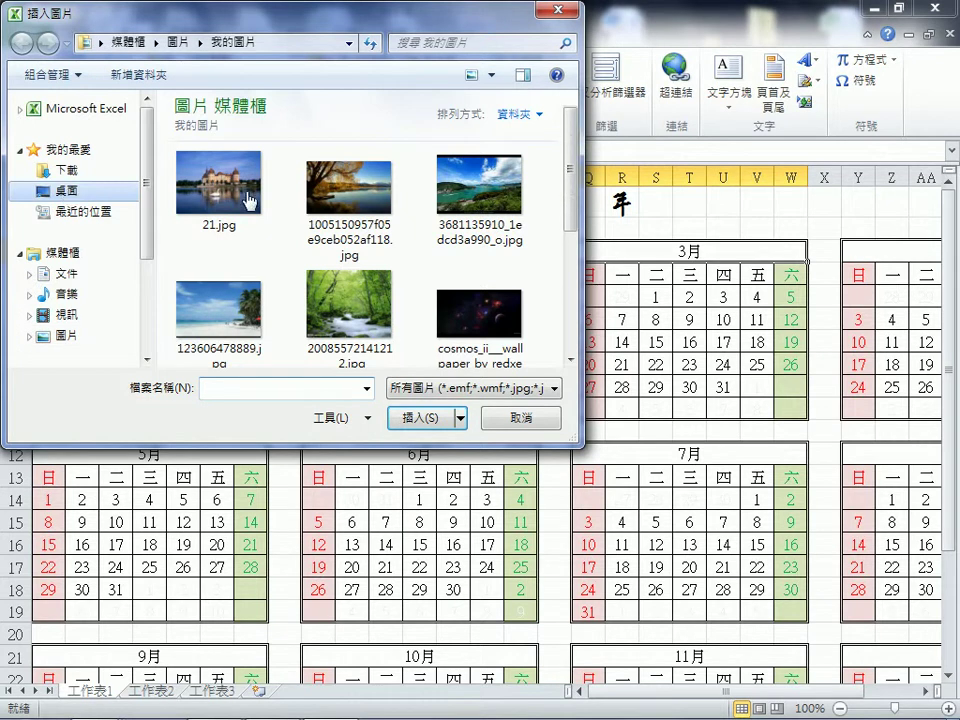
{"action": "left_click_drag", "start_coordinate": [576, 165], "coordinate": [578, 362]}
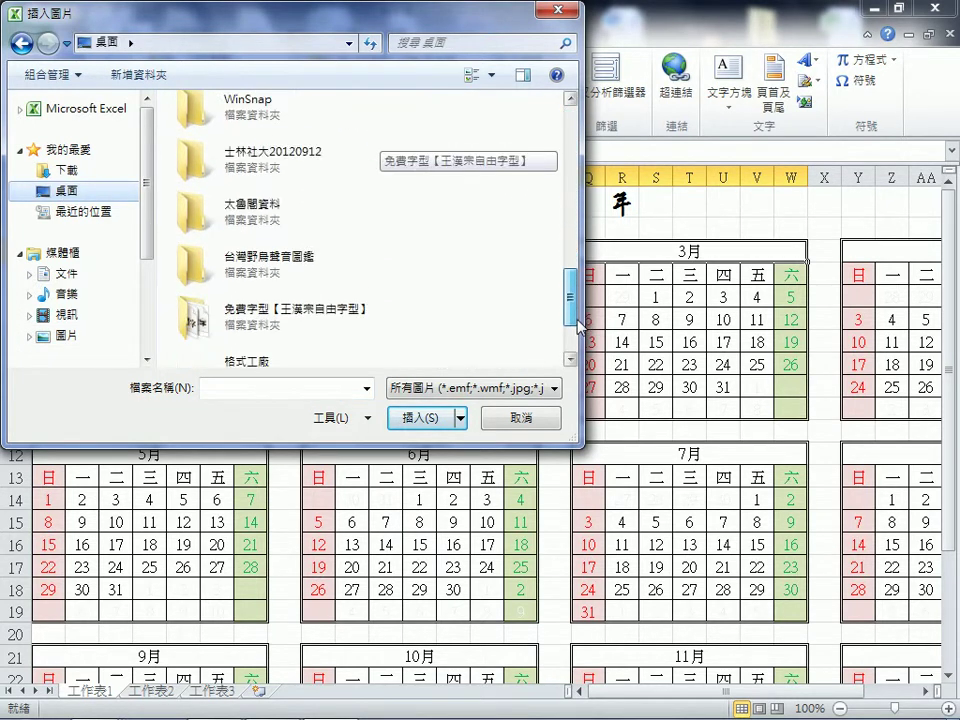
{"action": "double_click", "coordinate": [272, 338]}
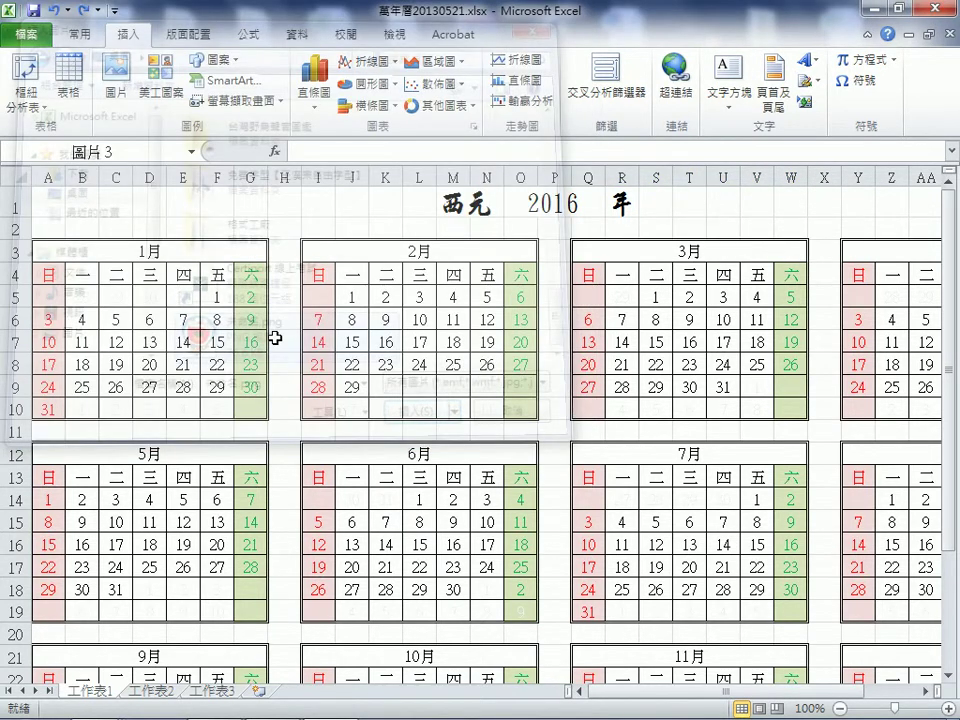
{"action": "mouse_move", "coordinate": [601, 323]}
{"action": "left_mouse_down"}
{"action": "mouse_move", "coordinate": [273, 405]}
{"action": "mouse_move", "coordinate": [303, 405]}
{"action": "mouse_move", "coordinate": [321, 427]}
{"action": "left_mouse_up"}
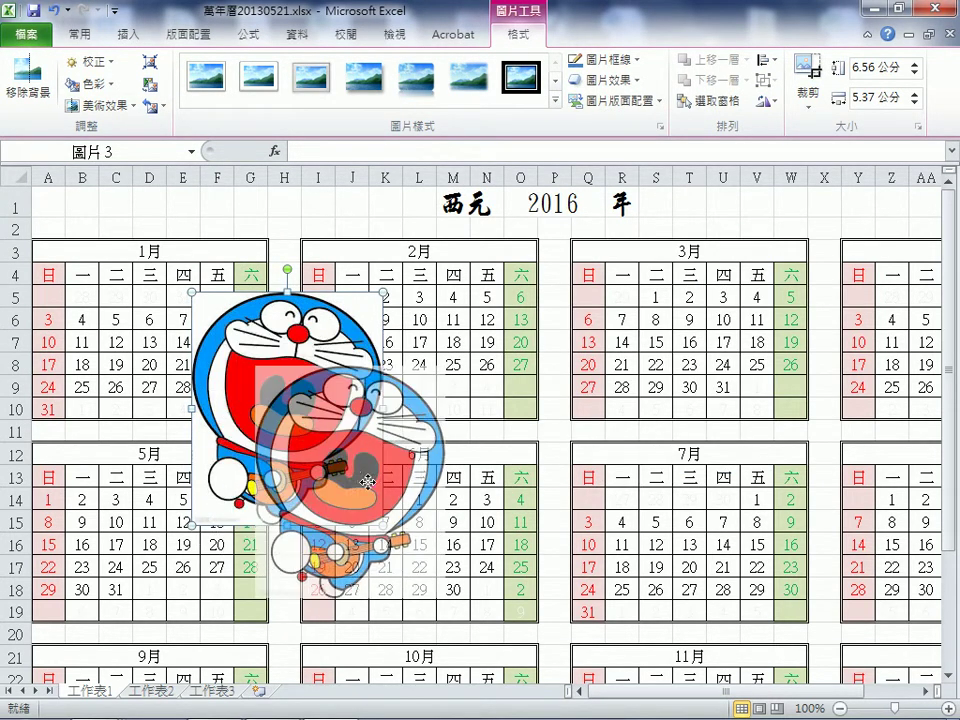
Place the Doraemon picture between the first months and size it to 7.75 × 6.35 cm.
{"action": "left_click_drag", "start_coordinate": [321, 427], "coordinate": [329, 453]}
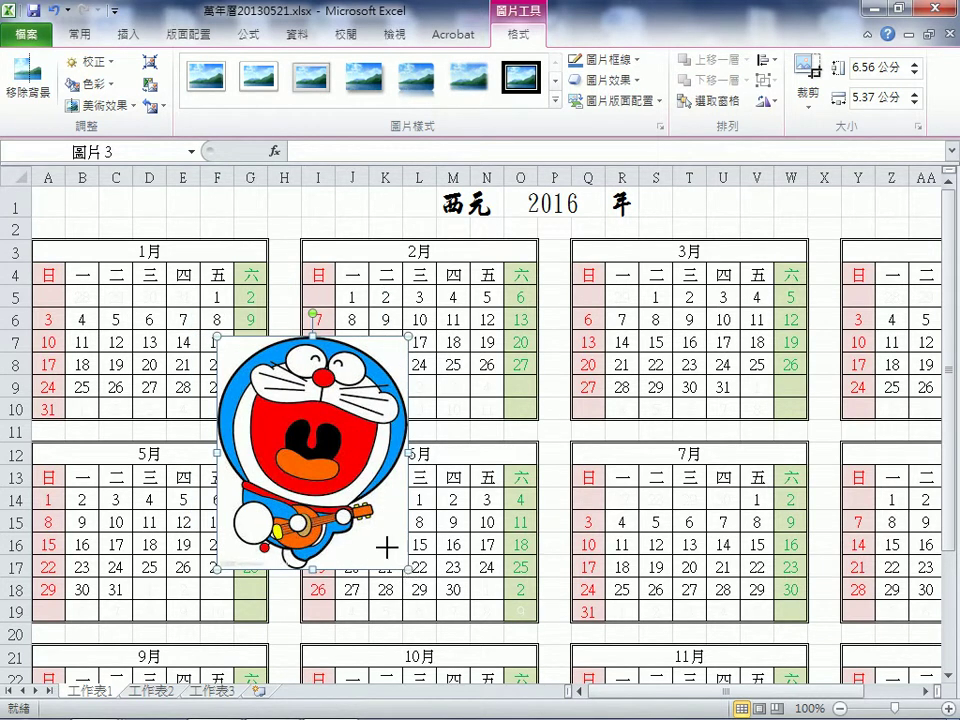
{"action": "left_click_drag", "start_coordinate": [386, 546], "coordinate": [353, 502]}
{"action": "left_click_drag", "start_coordinate": [311, 397], "coordinate": [325, 415]}
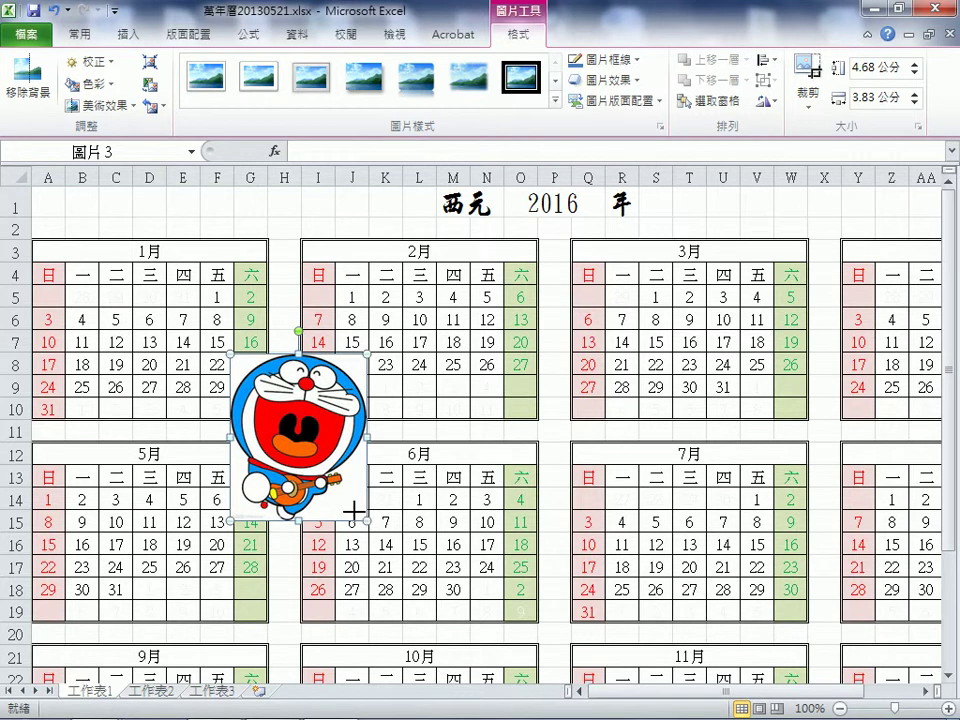
{"action": "left_click_drag", "start_coordinate": [353, 512], "coordinate": [350, 498]}
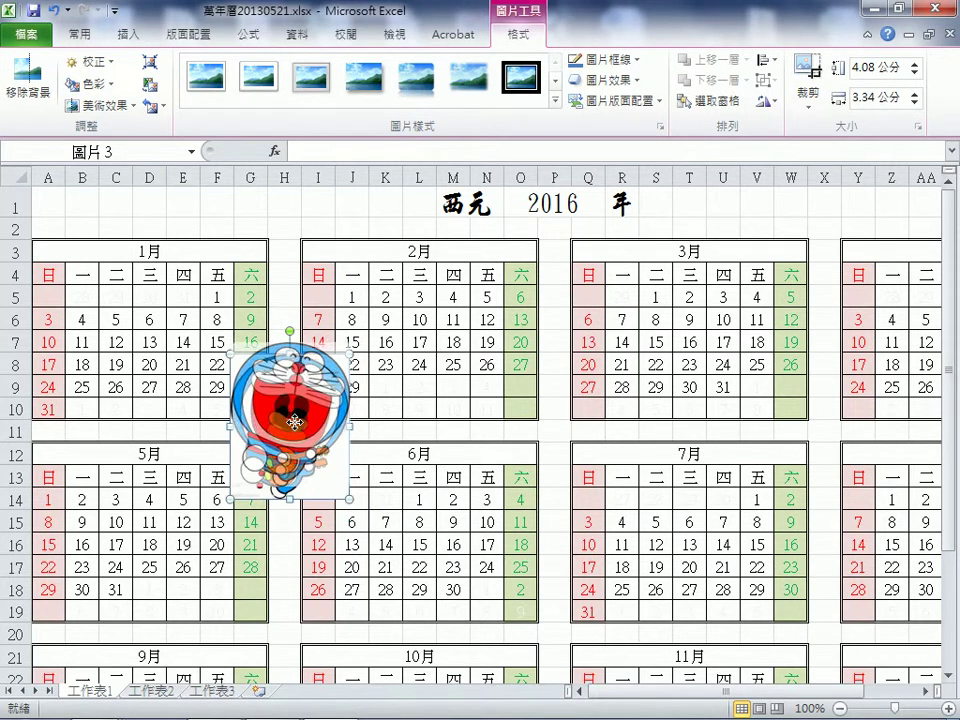
{"action": "left_click_drag", "start_coordinate": [295, 422], "coordinate": [294, 442]}
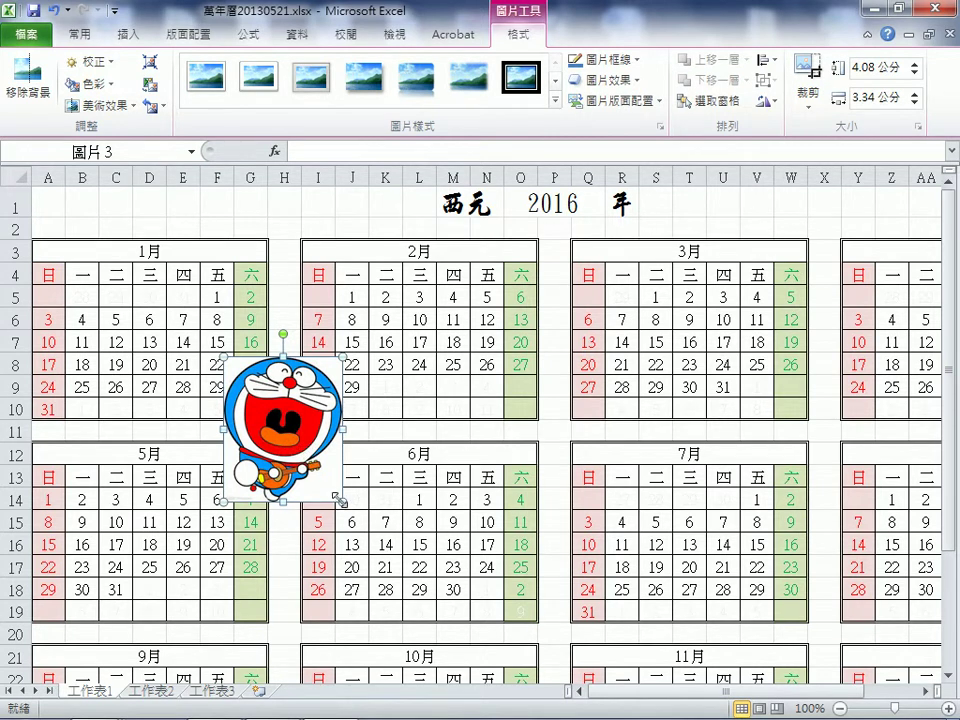
{"action": "left_click_drag", "start_coordinate": [341, 500], "coordinate": [327, 482]}
{"action": "mouse_move", "coordinate": [316, 410]}
{"action": "left_mouse_down"}
{"action": "mouse_move", "coordinate": [316, 433]}
{"action": "mouse_move", "coordinate": [331, 432]}
{"action": "mouse_move", "coordinate": [293, 300]}
{"action": "left_mouse_up"}
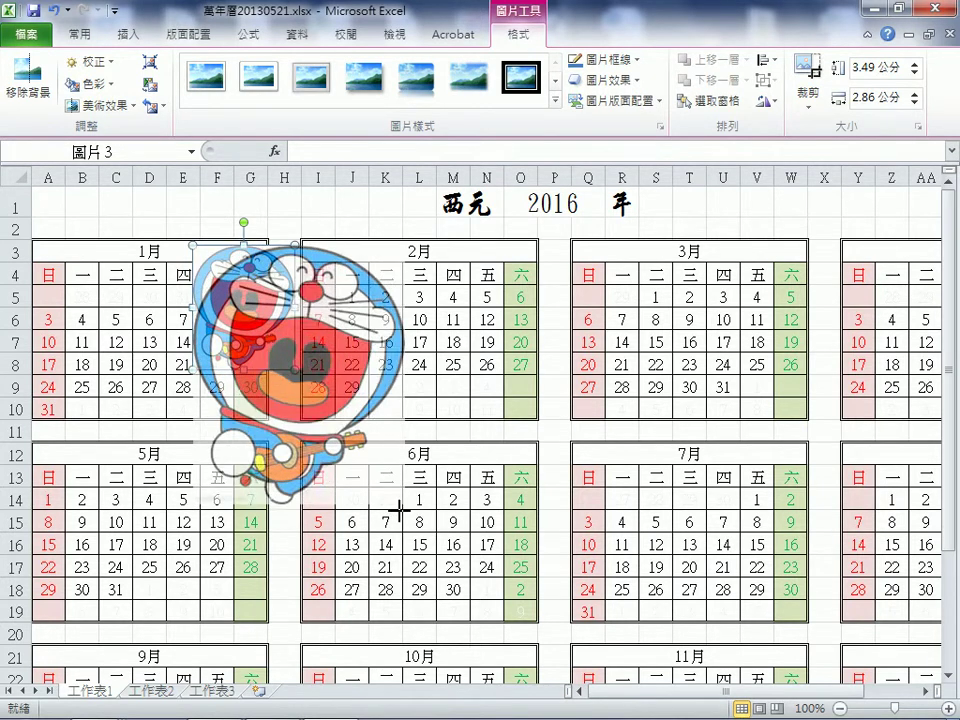
{"action": "left_click_drag", "start_coordinate": [354, 457], "coordinate": [418, 522]}
{"action": "left_click_drag", "start_coordinate": [332, 439], "coordinate": [334, 476]}
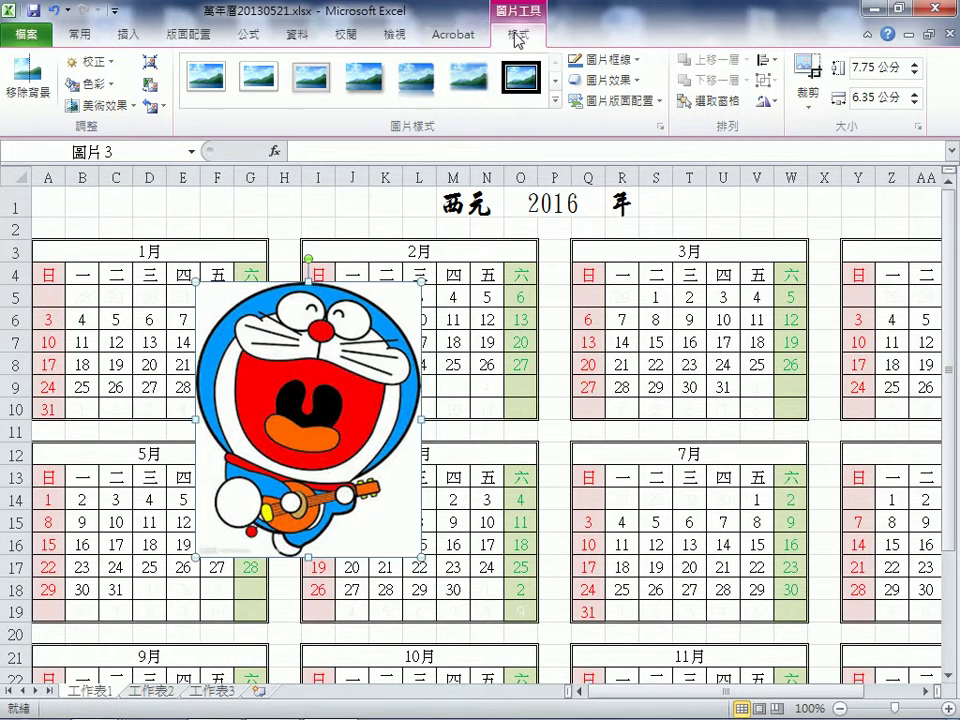
{"action": "left_click", "coordinate": [557, 428]}
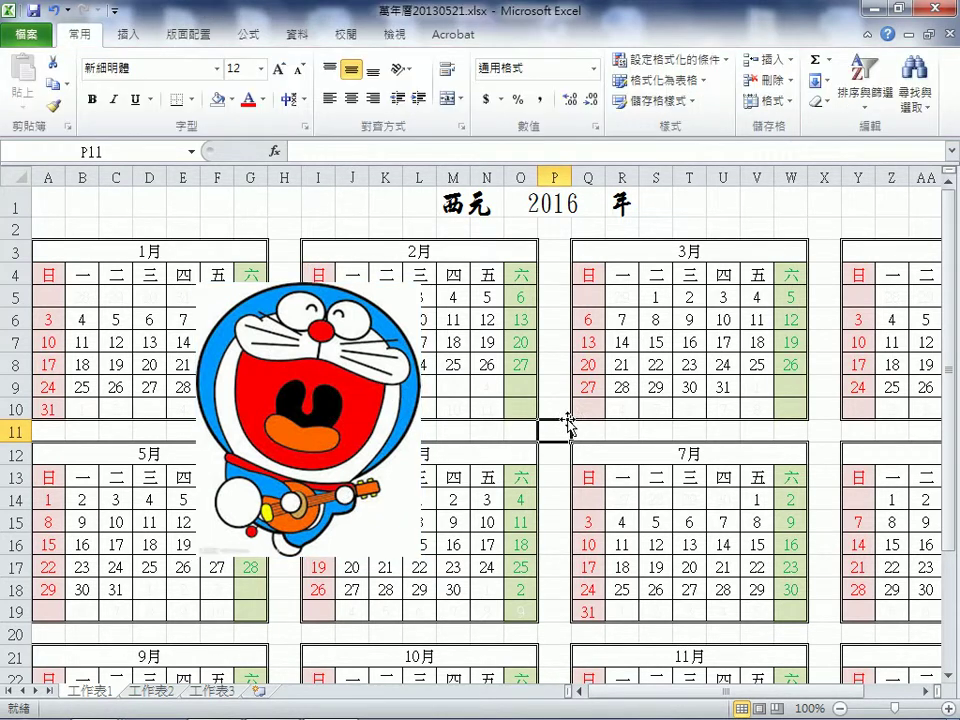
Run Remove Background on the selected Doraemon picture and apply it.
{"action": "left_click", "coordinate": [290, 398]}
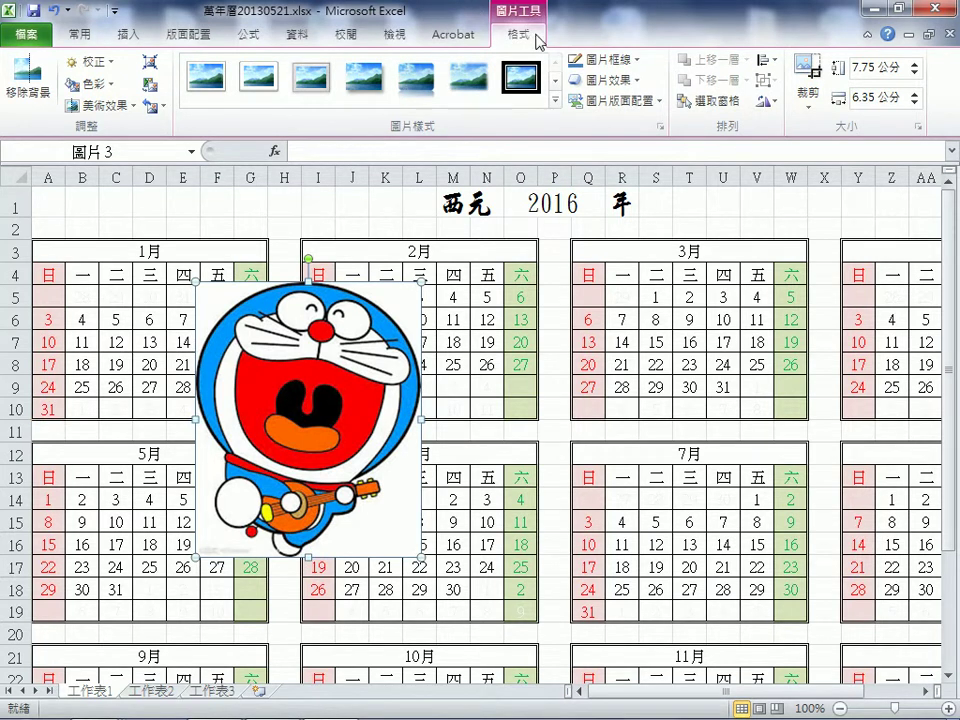
{"action": "left_click", "coordinate": [30, 88]}
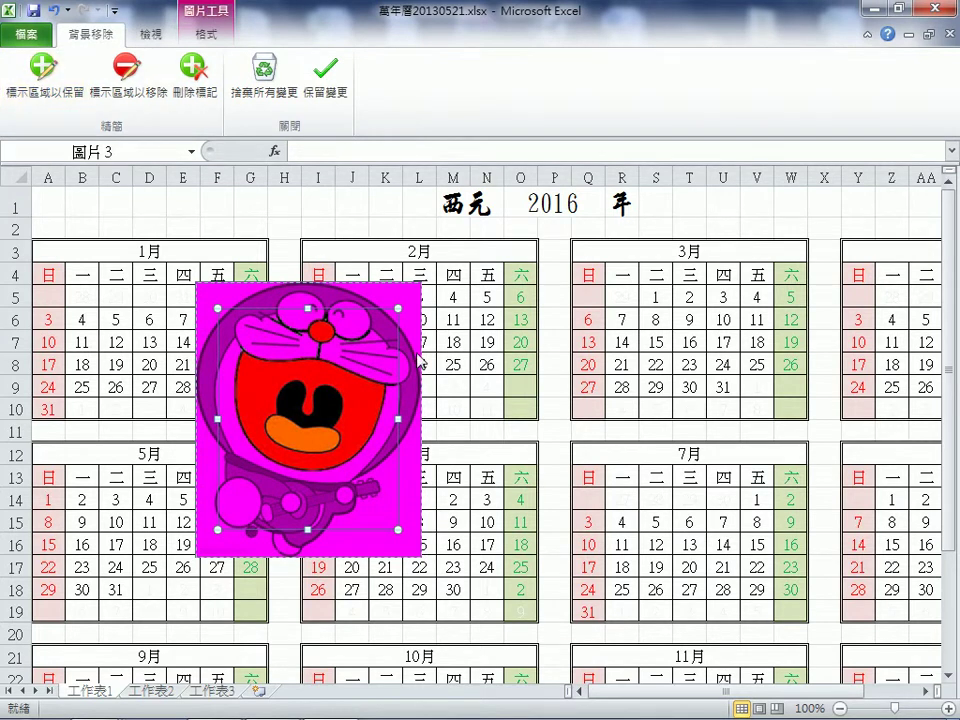
{"action": "left_click", "coordinate": [560, 423]}
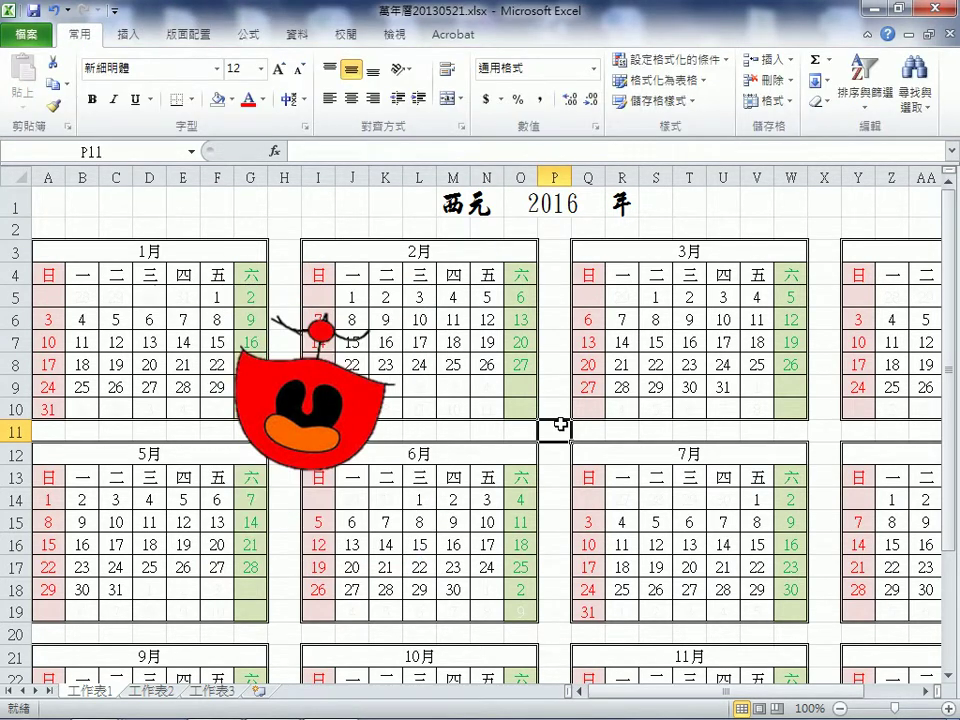
Discard the background removal and reselect the picture to bring up Picture Tools Format.
{"action": "left_click", "coordinate": [320, 414]}
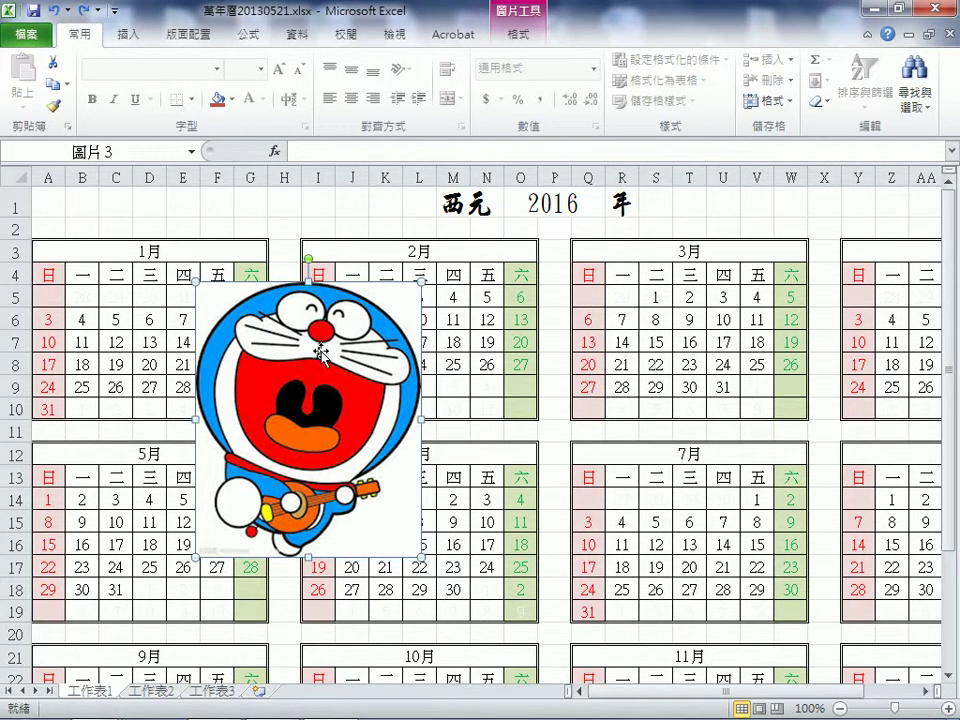
{"action": "left_click", "coordinate": [456, 364]}
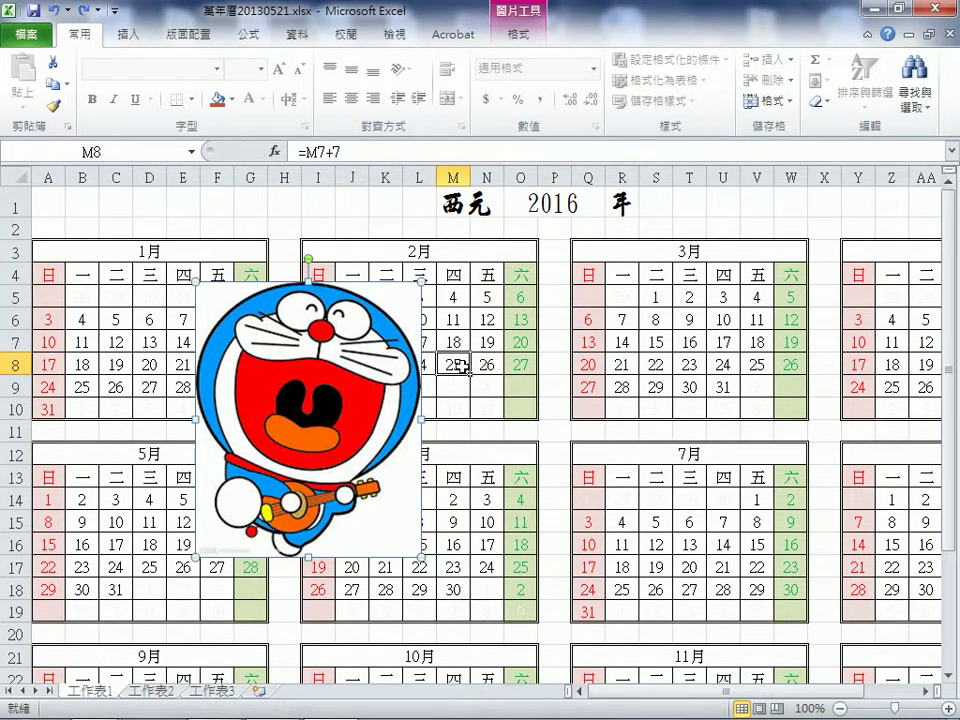
{"action": "left_click", "coordinate": [376, 374]}
{"action": "double_click", "coordinate": [376, 374]}
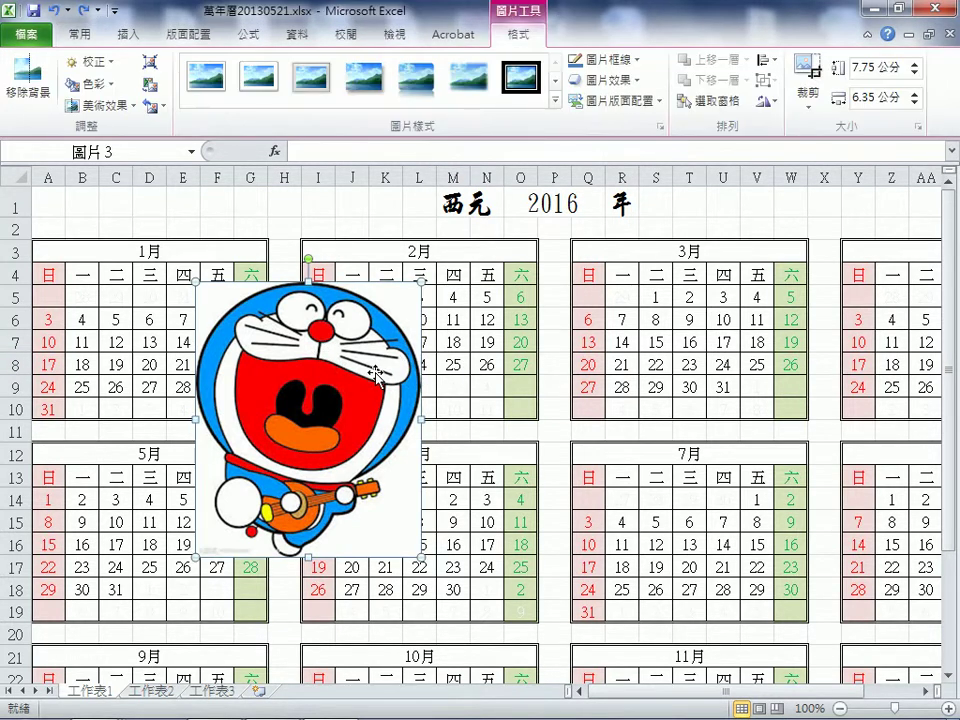
Start background removal and mark Doraemon's head, face, collar and whisker areas to keep.
{"action": "left_click", "coordinate": [30, 75]}
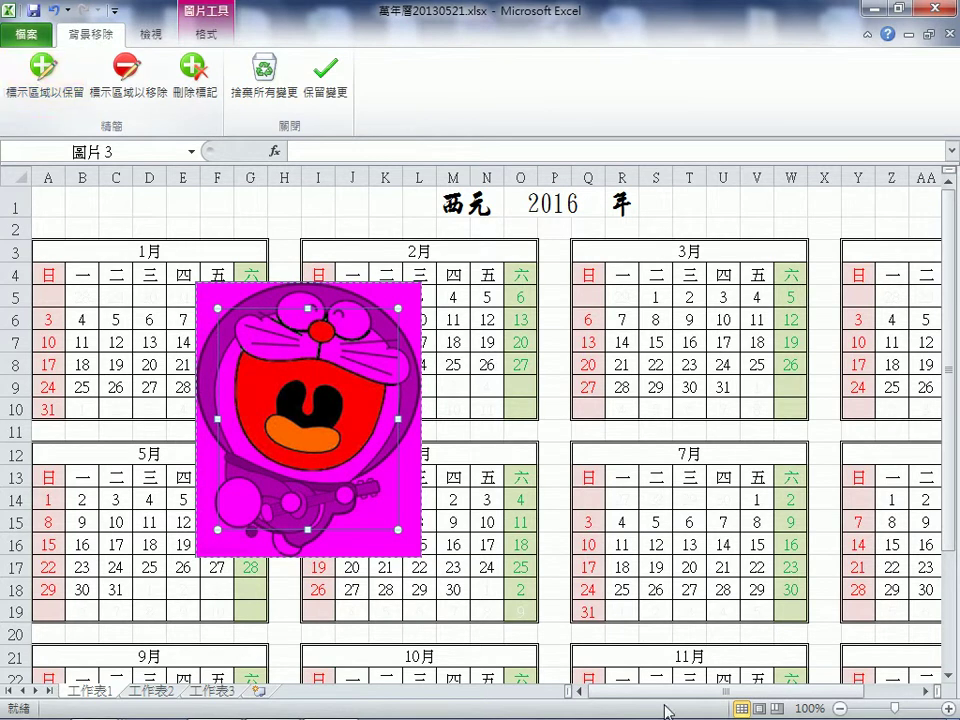
{"action": "mouse_move", "coordinate": [665, 712]}
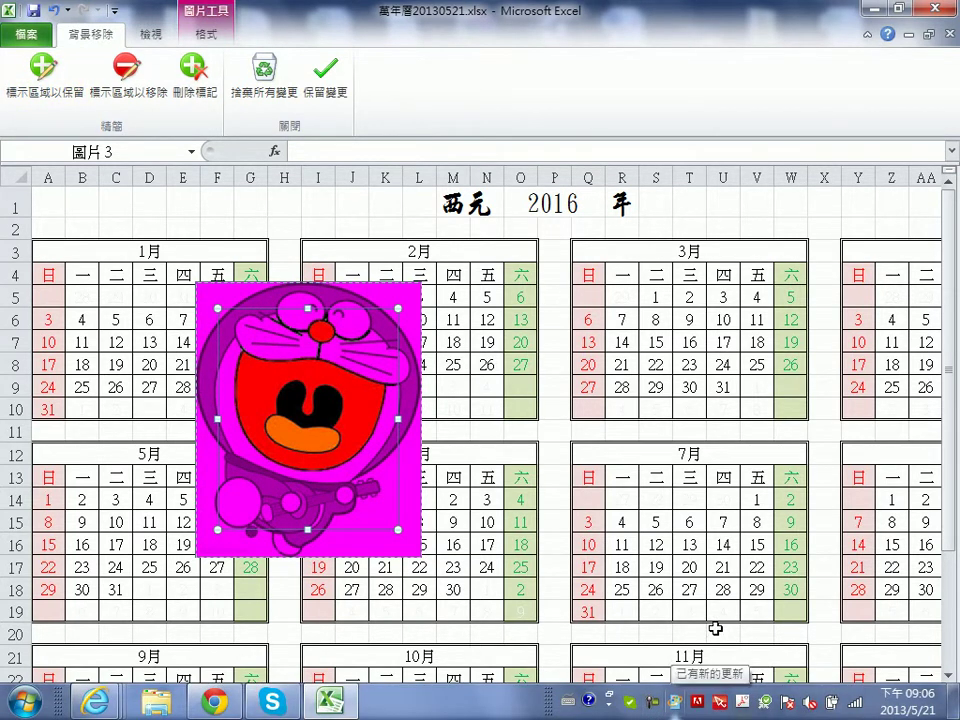
{"action": "left_click", "coordinate": [55, 95]}
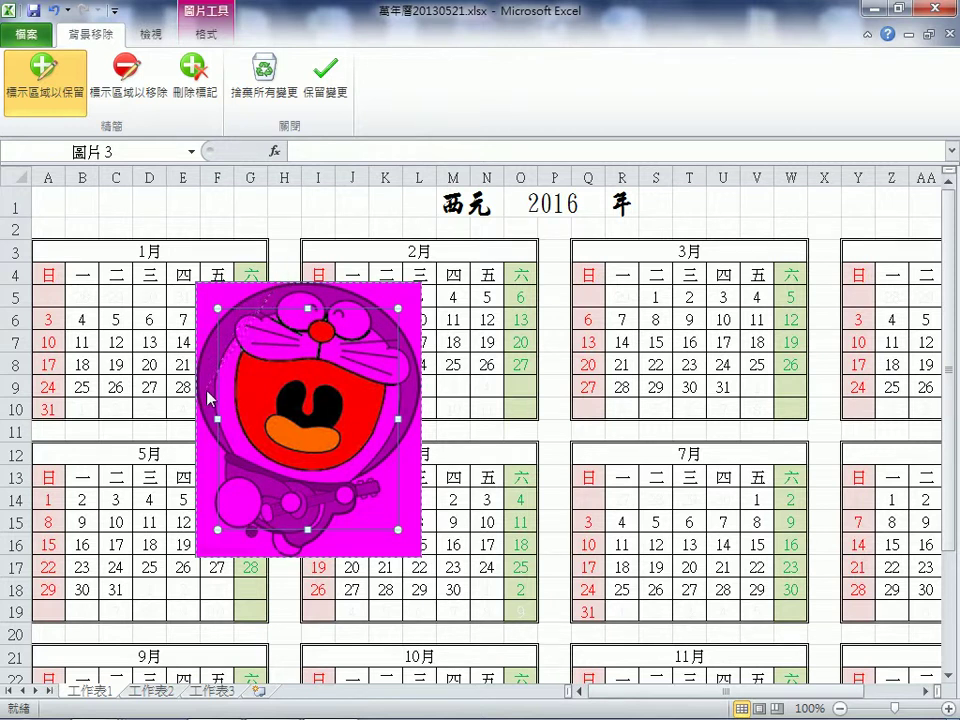
{"action": "left_click", "coordinate": [243, 313]}
{"action": "left_click", "coordinate": [222, 322]}
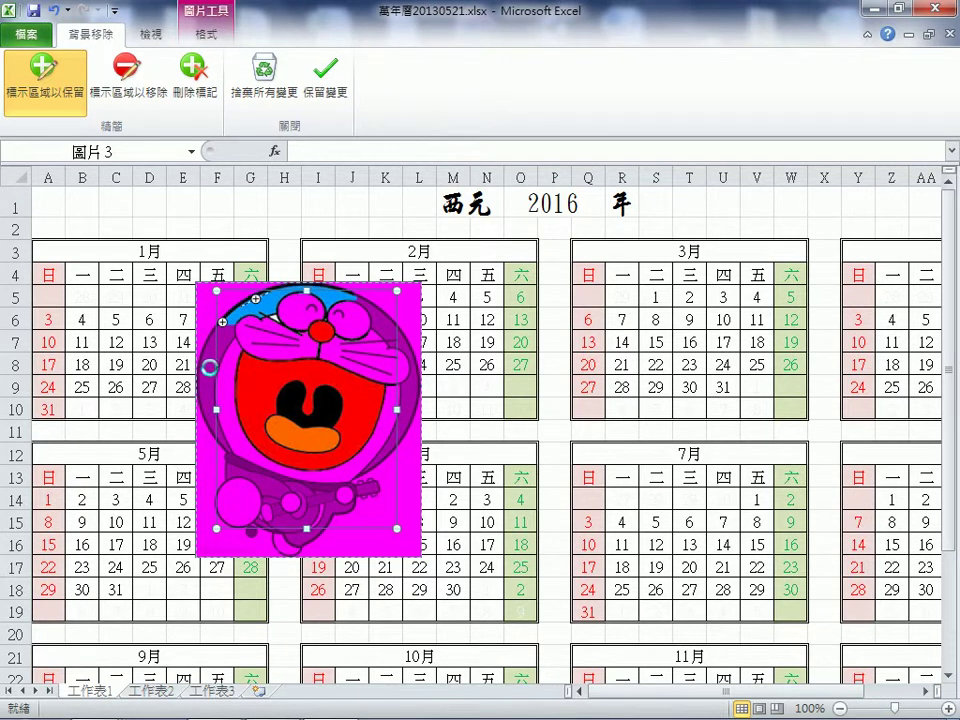
{"action": "left_click", "coordinate": [245, 431]}
{"action": "left_click", "coordinate": [254, 456]}
{"action": "left_click", "coordinate": [350, 450]}
{"action": "left_click", "coordinate": [379, 427]}
{"action": "left_click", "coordinate": [409, 398]}
{"action": "left_click", "coordinate": [393, 362]}
Mark the guitar, hand, nose, eye and right cheek to keep, then apply.
{"action": "left_click", "coordinate": [345, 492]}
{"action": "left_click", "coordinate": [288, 546]}
{"action": "left_click", "coordinate": [240, 501]}
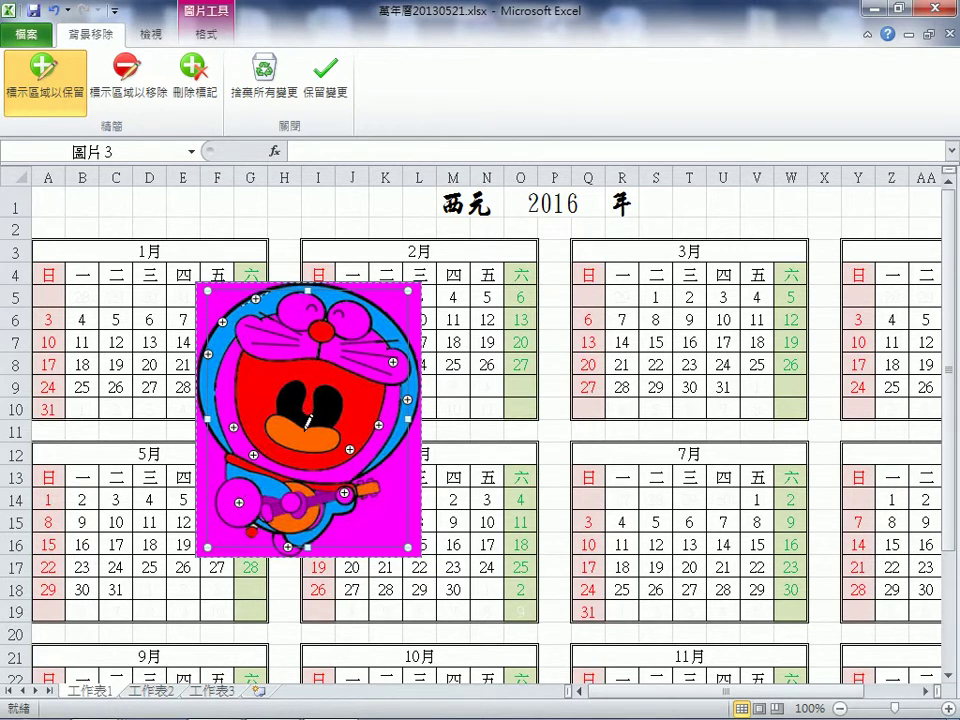
{"action": "left_click", "coordinate": [325, 330]}
{"action": "left_click", "coordinate": [299, 315]}
{"action": "left_click", "coordinate": [381, 372]}
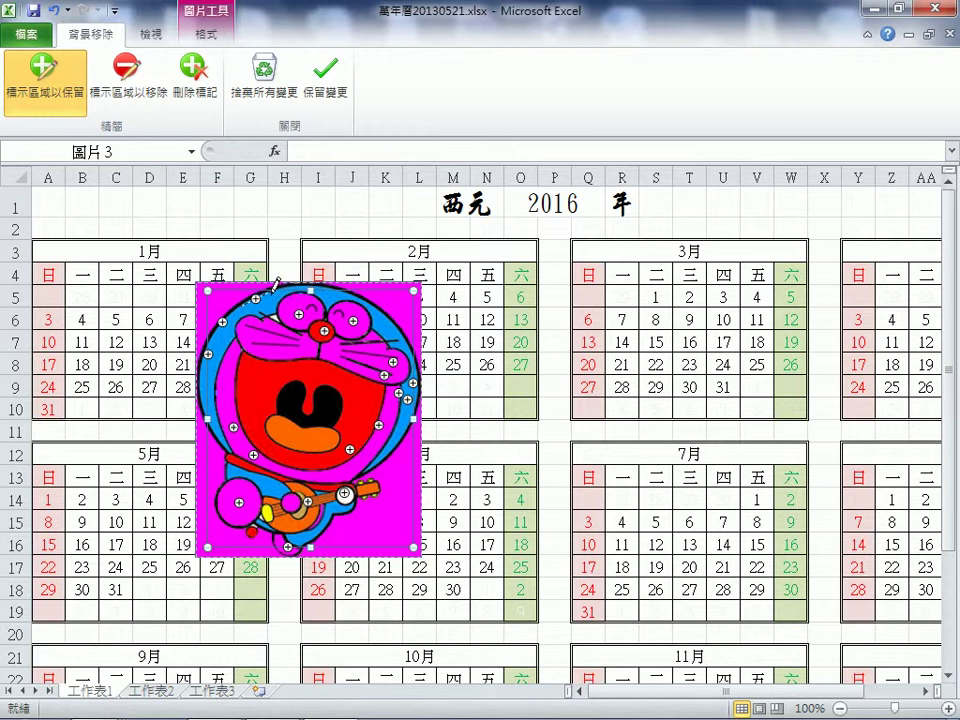
{"action": "left_click", "coordinate": [553, 280]}
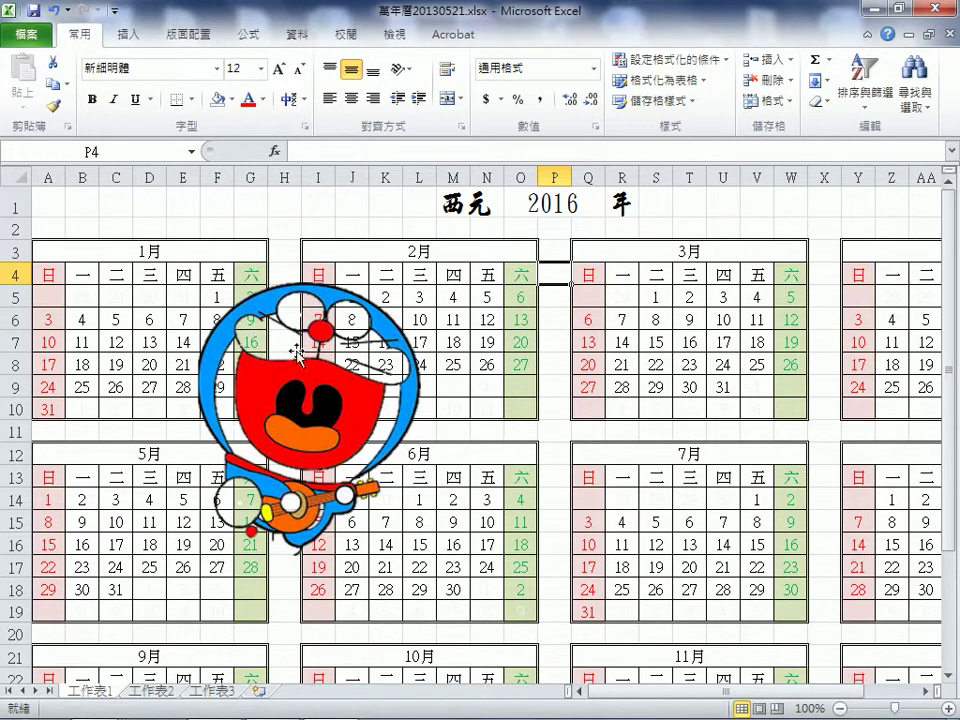
Select the Doraemon picture and reopen Remove Background.
{"action": "left_click", "coordinate": [262, 340]}
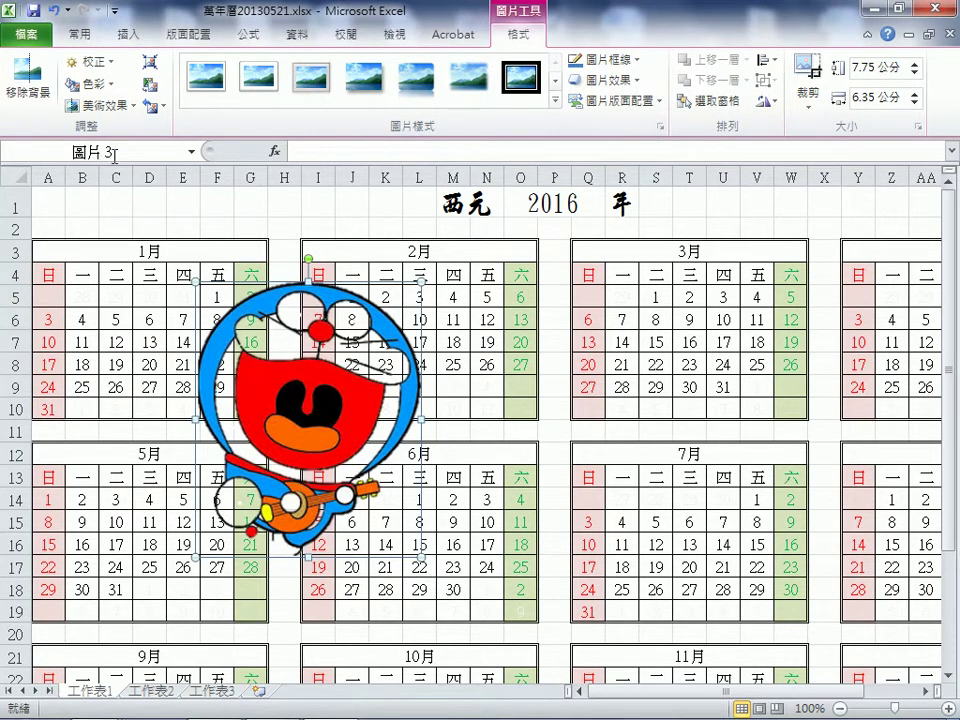
{"action": "left_click", "coordinate": [55, 95]}
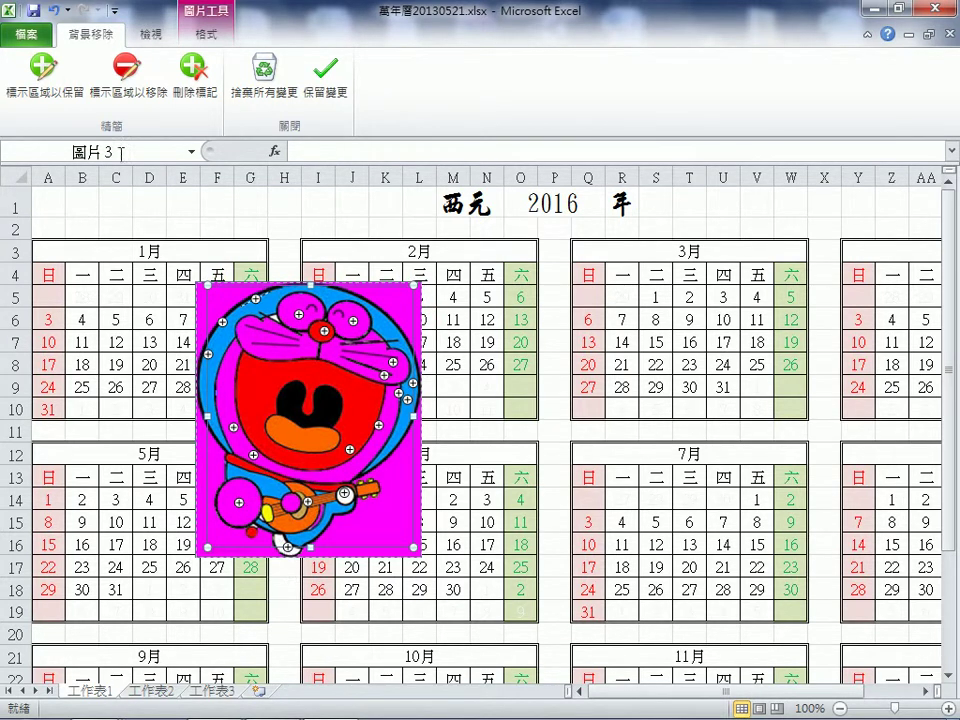
Mark the white hand, nose, whiskers, cheeks and forehead to keep, then apply the removal.
{"action": "left_click", "coordinate": [42, 82]}
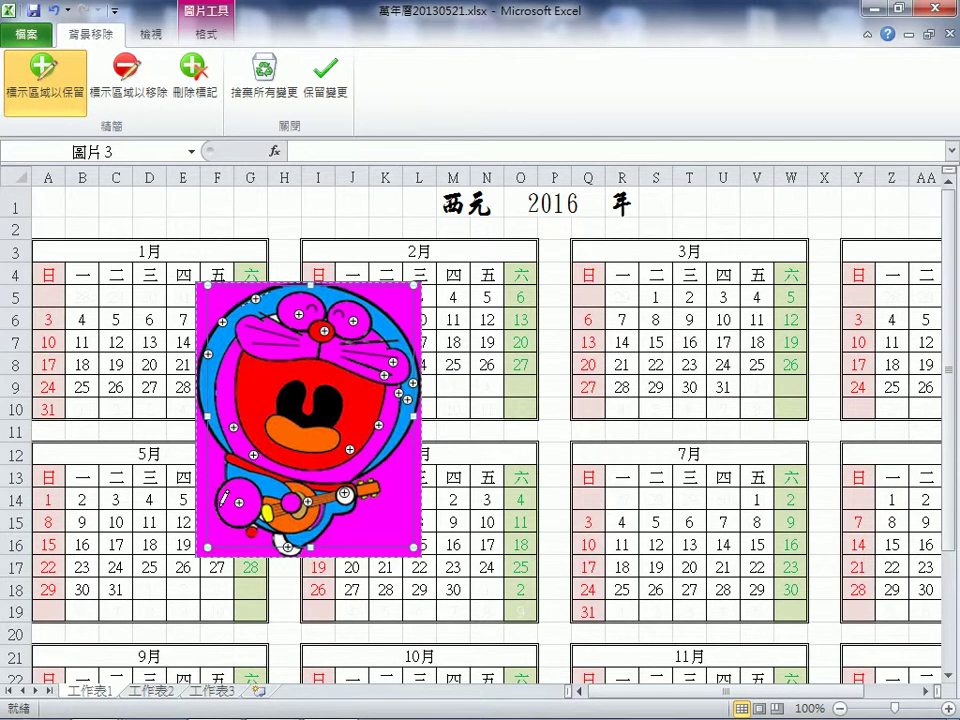
{"action": "left_click_drag", "start_coordinate": [230, 518], "coordinate": [245, 507]}
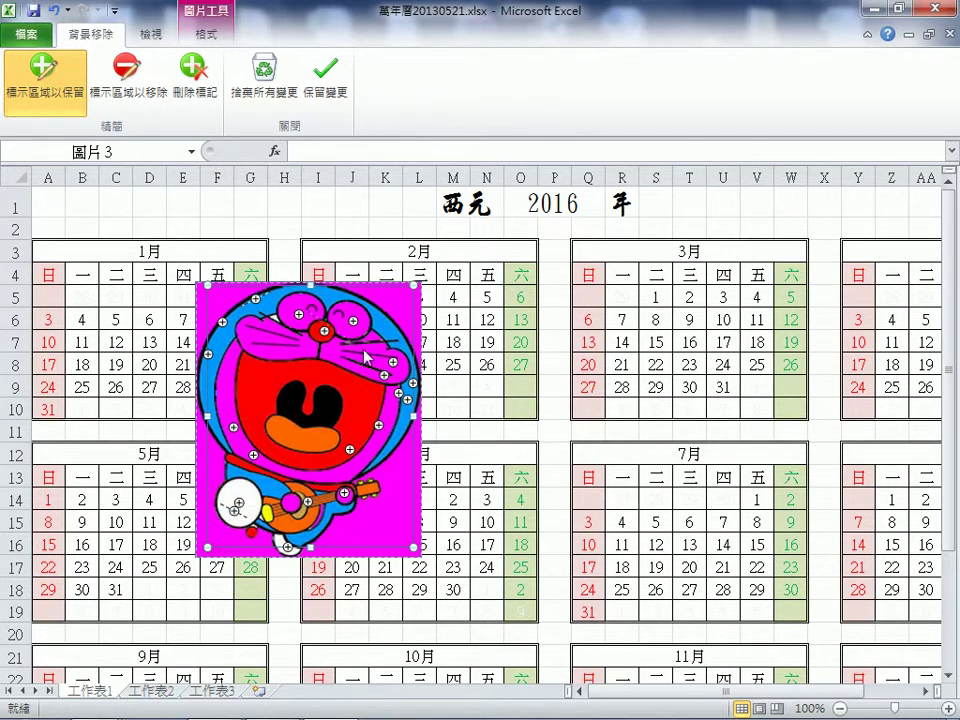
{"action": "left_click_drag", "start_coordinate": [325, 331], "coordinate": [373, 358]}
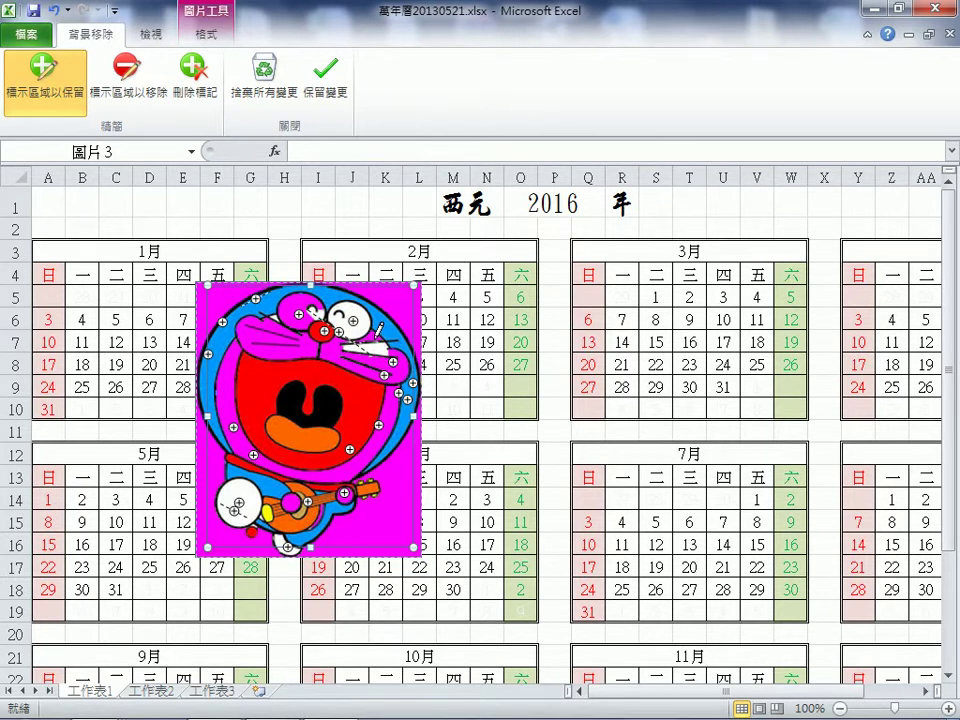
{"action": "mouse_move", "coordinate": [378, 322]}
{"action": "left_mouse_down"}
{"action": "mouse_move", "coordinate": [272, 347]}
{"action": "mouse_move", "coordinate": [229, 402]}
{"action": "left_mouse_up"}
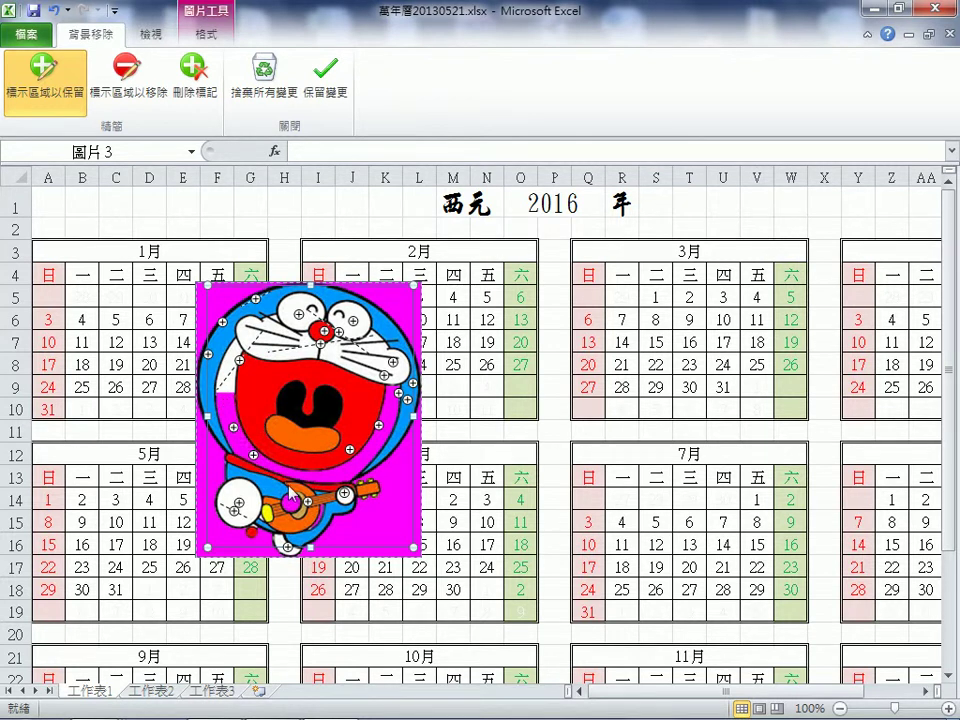
{"action": "left_click_drag", "start_coordinate": [254, 469], "coordinate": [348, 452]}
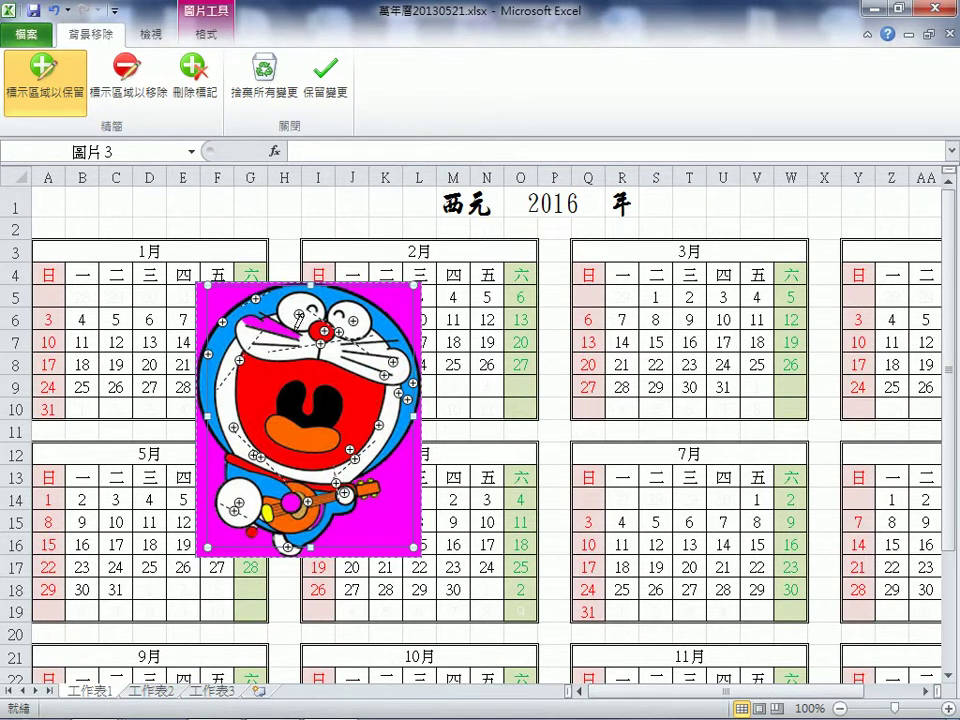
{"action": "left_click_drag", "start_coordinate": [246, 322], "coordinate": [290, 315]}
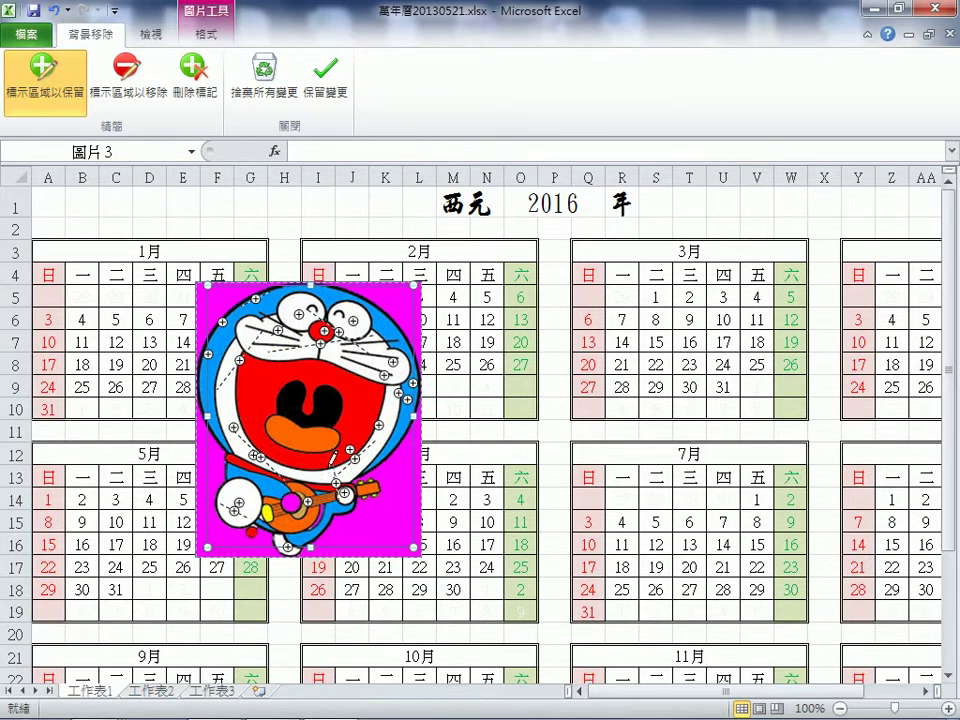
{"action": "left_click", "coordinate": [558, 423]}
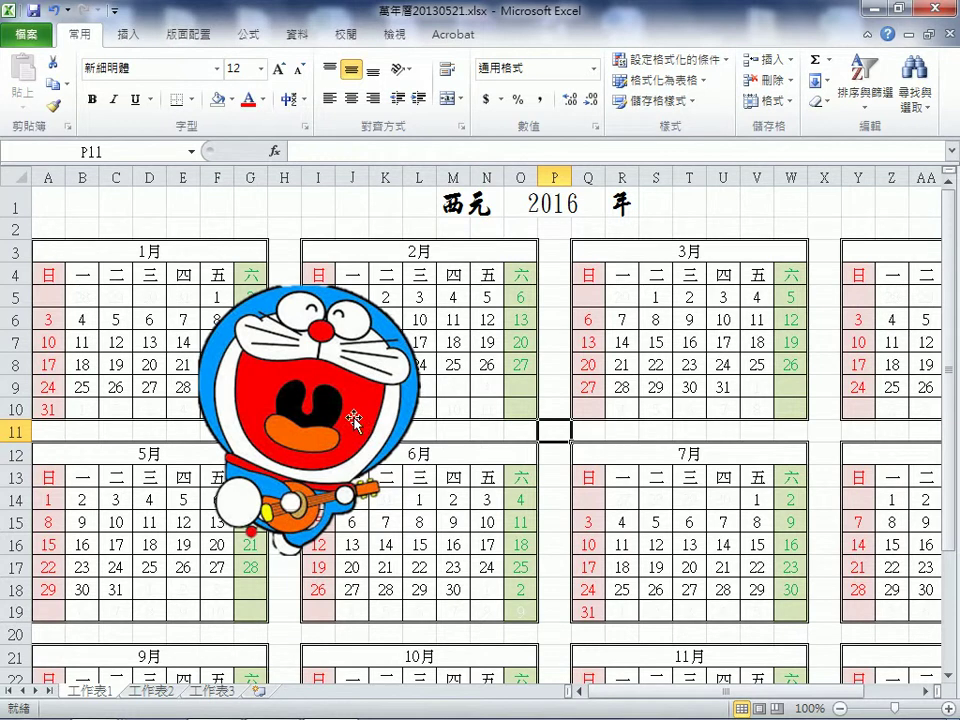
Reopen background removal, keep the head, right face and bottom edge near the guitar, then apply.
{"action": "double_click", "coordinate": [286, 418]}
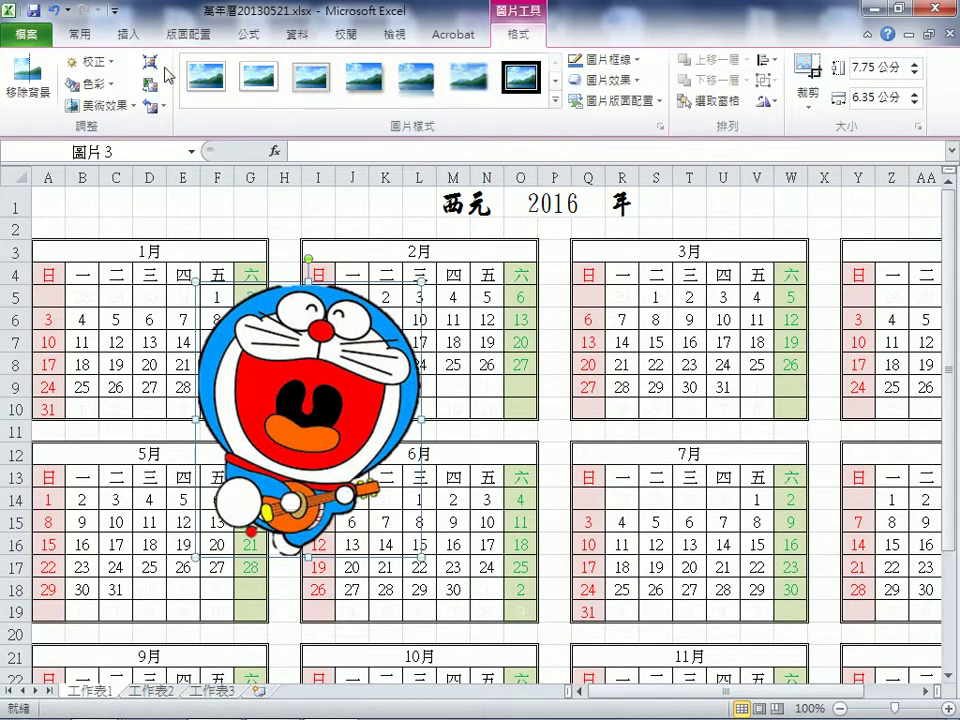
{"action": "left_click", "coordinate": [22, 76]}
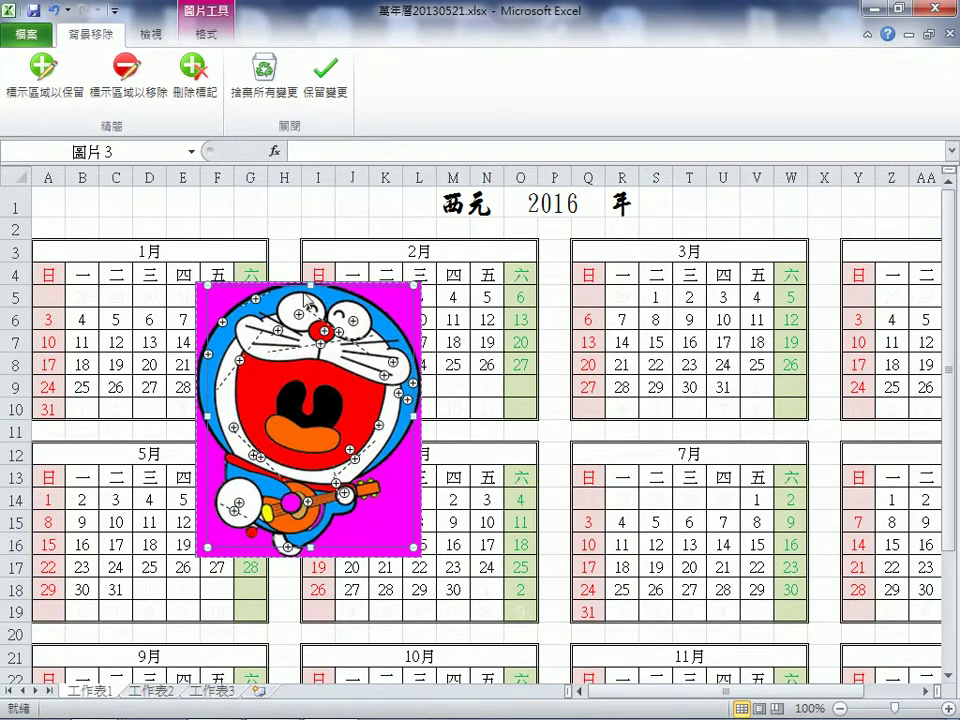
{"action": "left_click", "coordinate": [40, 82]}
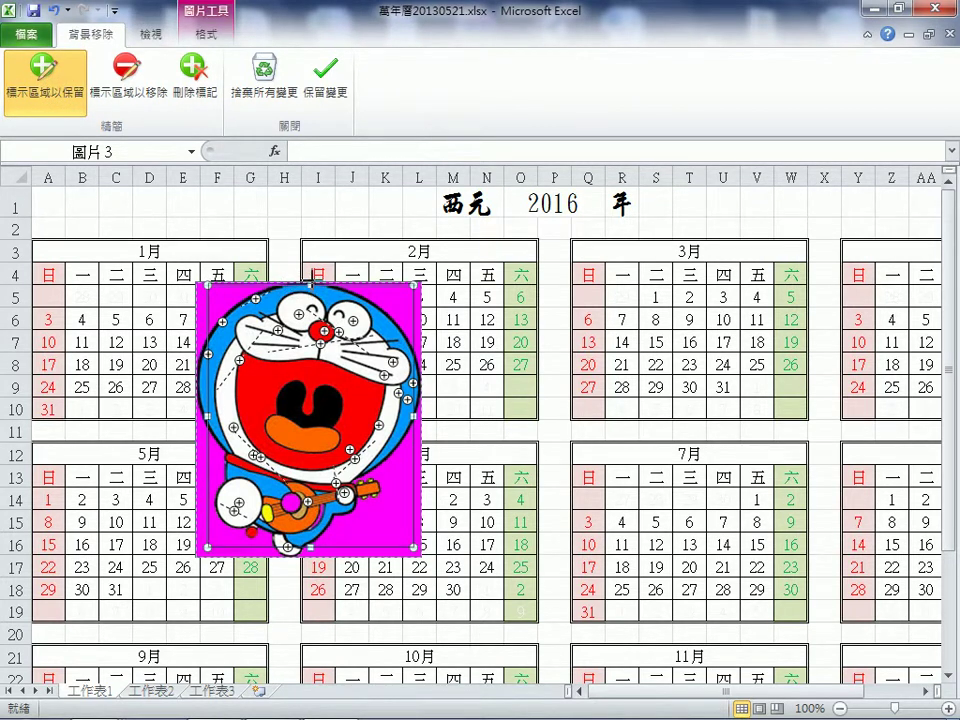
{"action": "left_click", "coordinate": [353, 319]}
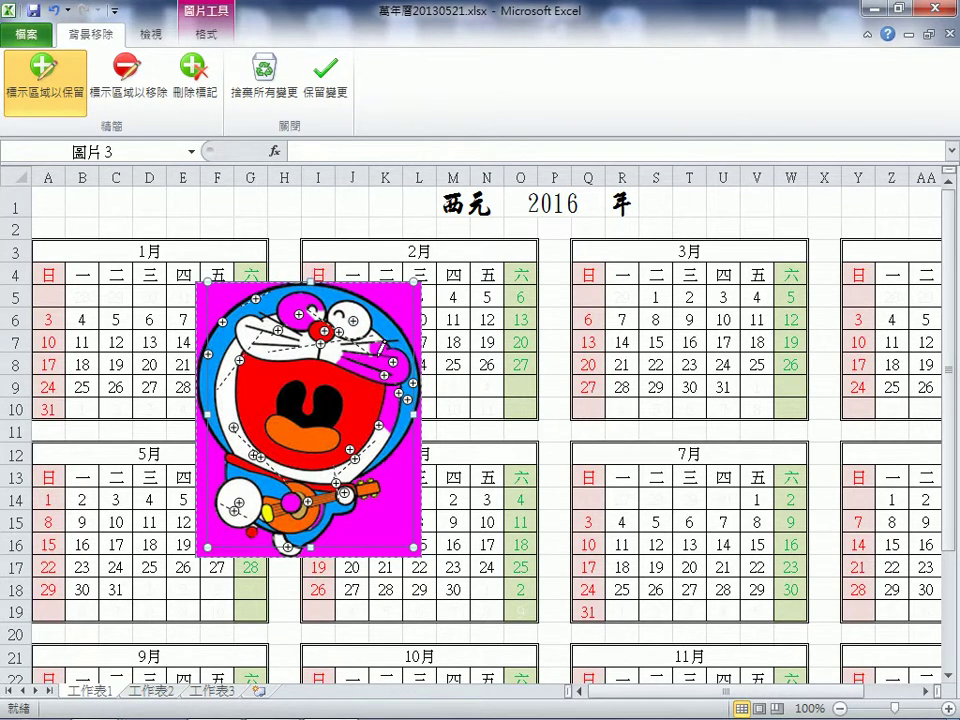
{"action": "left_click", "coordinate": [385, 378]}
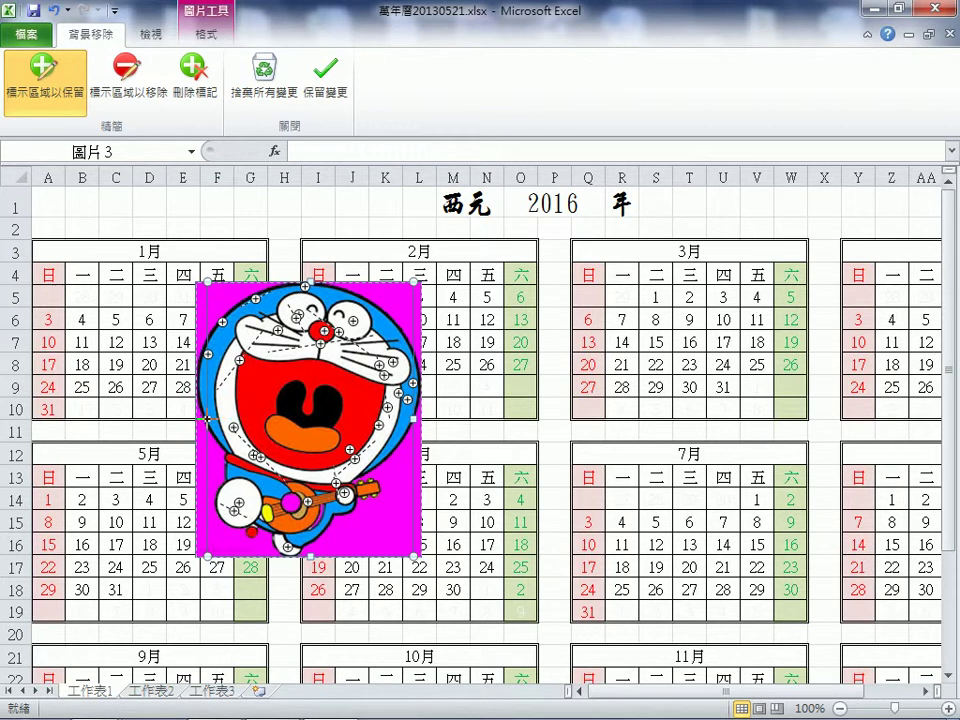
{"action": "left_click", "coordinate": [297, 527]}
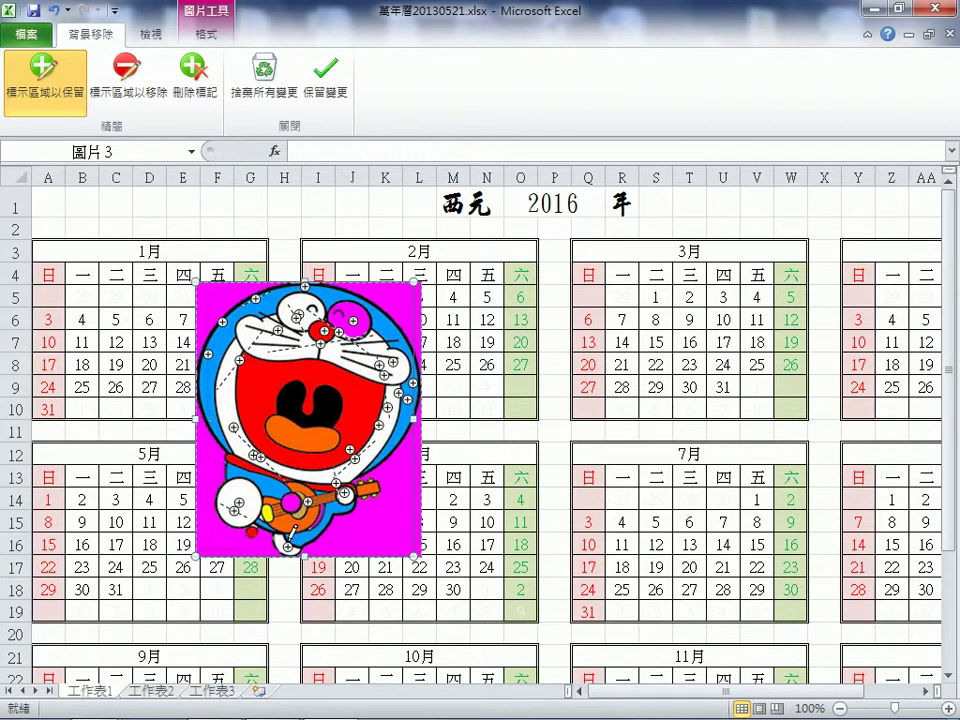
{"action": "left_click", "coordinate": [281, 550]}
{"action": "left_click", "coordinate": [287, 546]}
{"action": "left_click", "coordinate": [561, 436]}
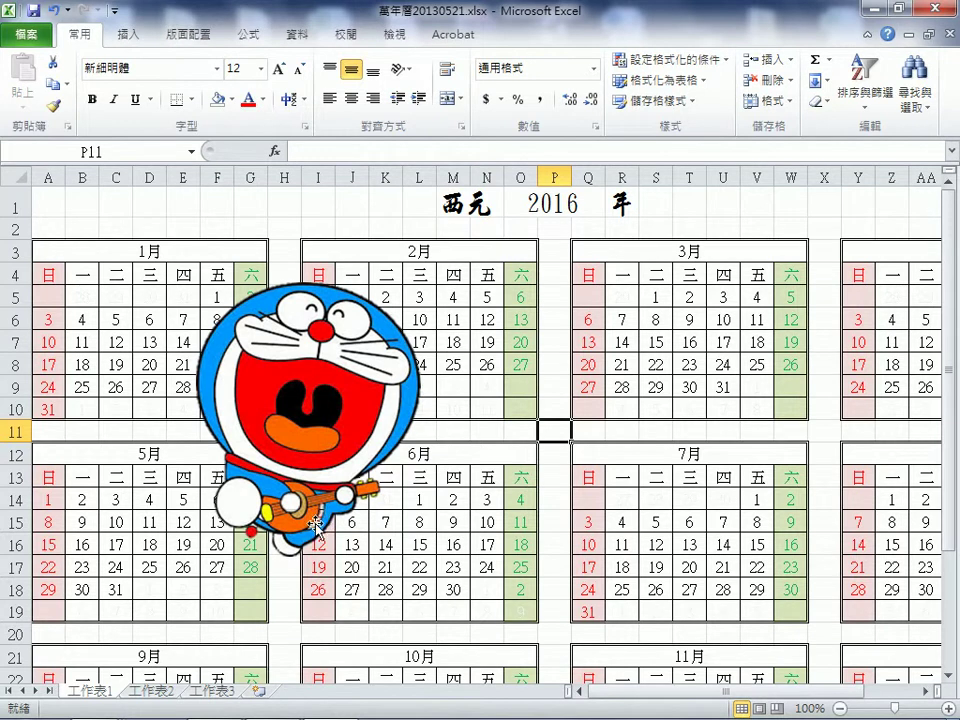
Resize the guitar Doraemon to 3.55 × 2.9 cm and position it beside the January and May grids.
{"action": "left_click", "coordinate": [317, 422]}
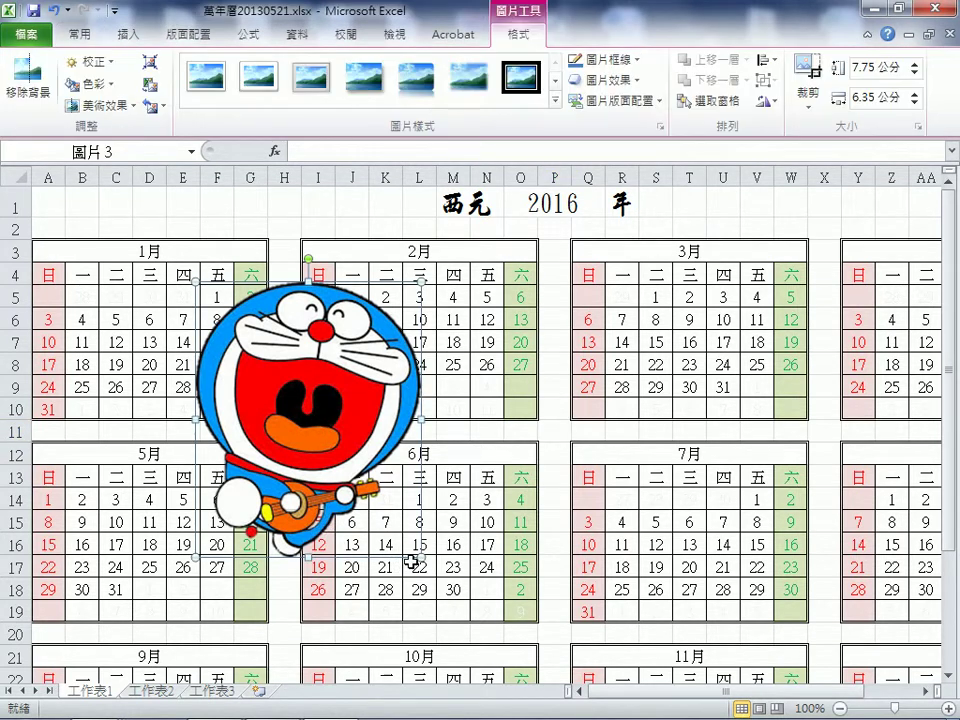
{"action": "left_click_drag", "start_coordinate": [420, 556], "coordinate": [299, 408]}
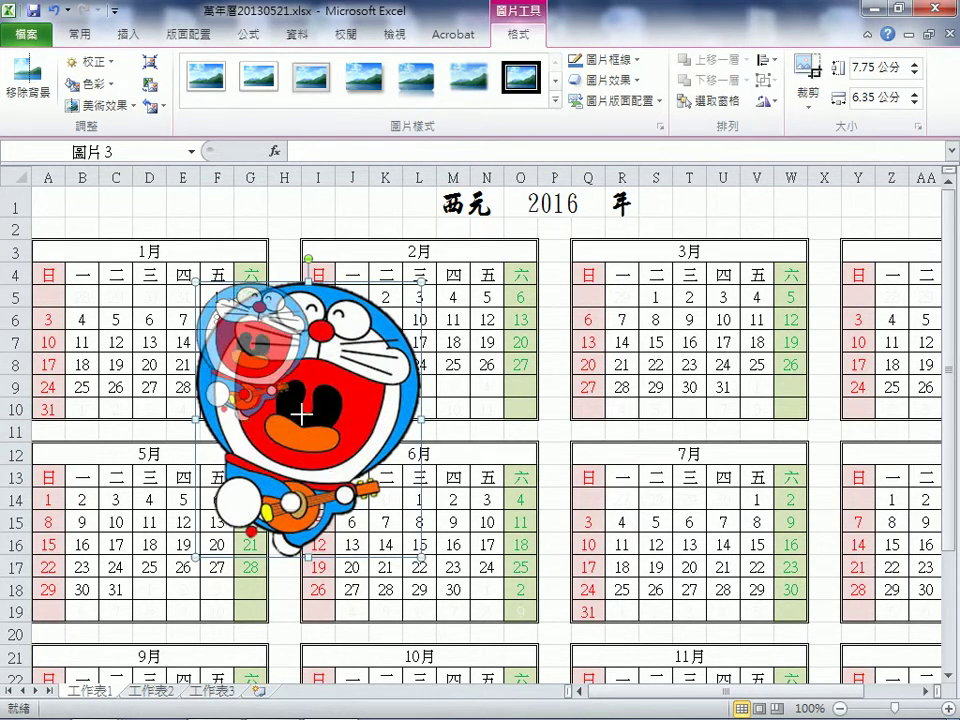
{"action": "left_click_drag", "start_coordinate": [264, 328], "coordinate": [300, 416]}
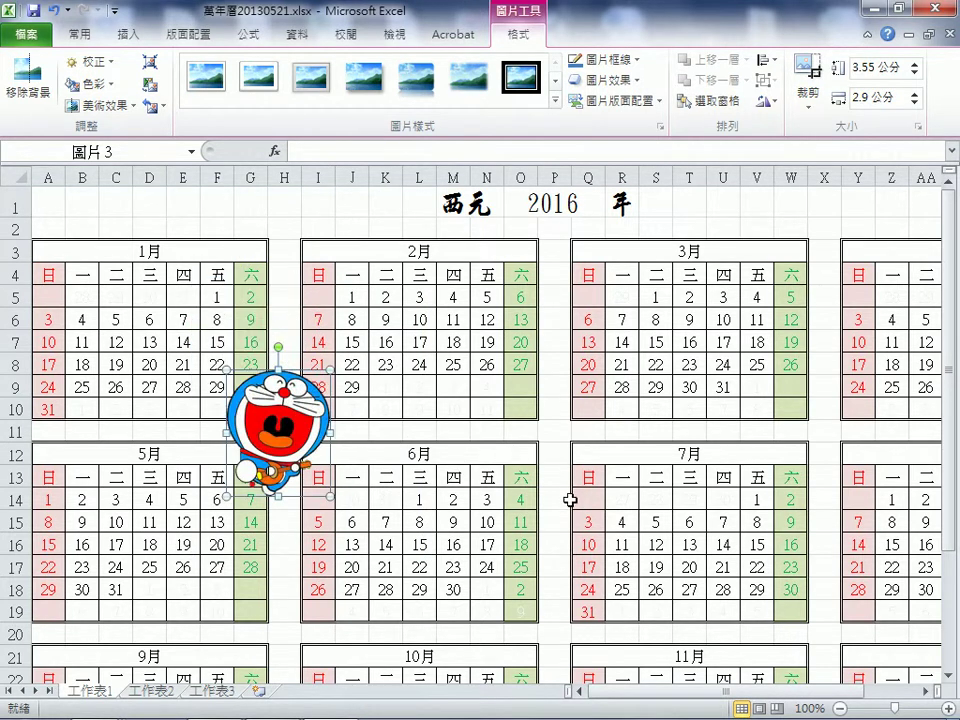
{"action": "left_click", "coordinate": [566, 498]}
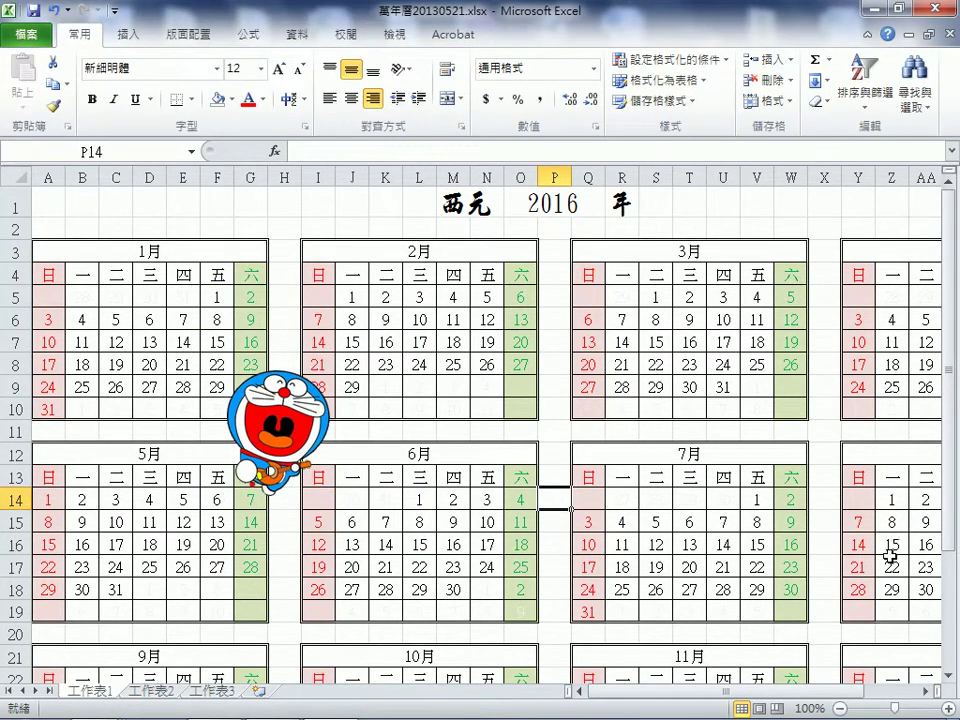
From the Internet Explorer search results, save the red Doraemon image to the desktop as images.jpg.
{"action": "left_click", "coordinate": [874, 9]}
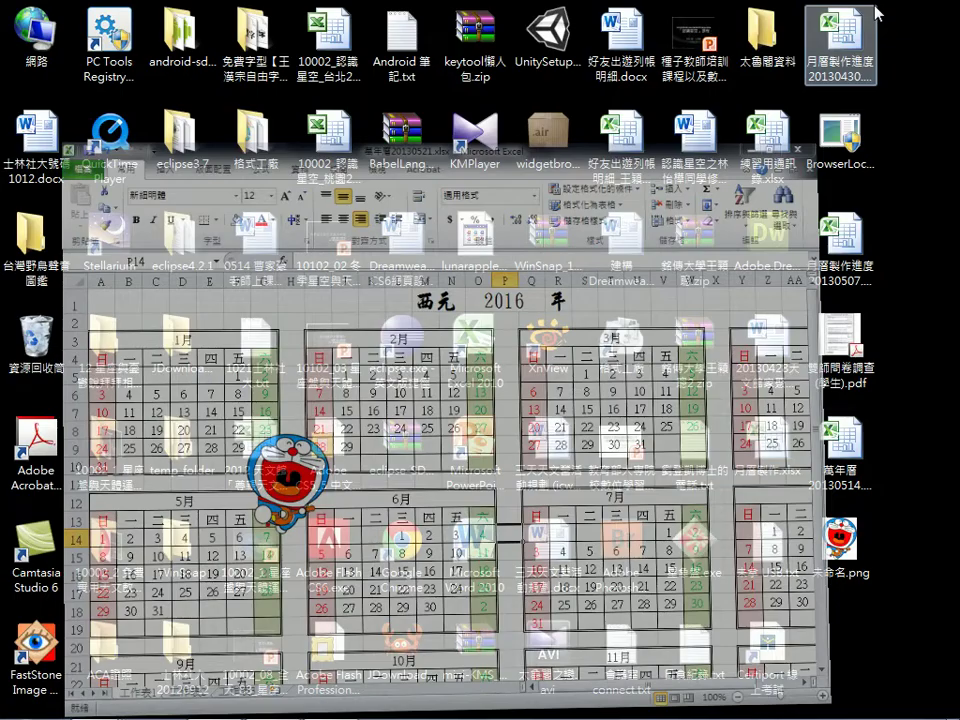
{"action": "mouse_move", "coordinate": [119, 706]}
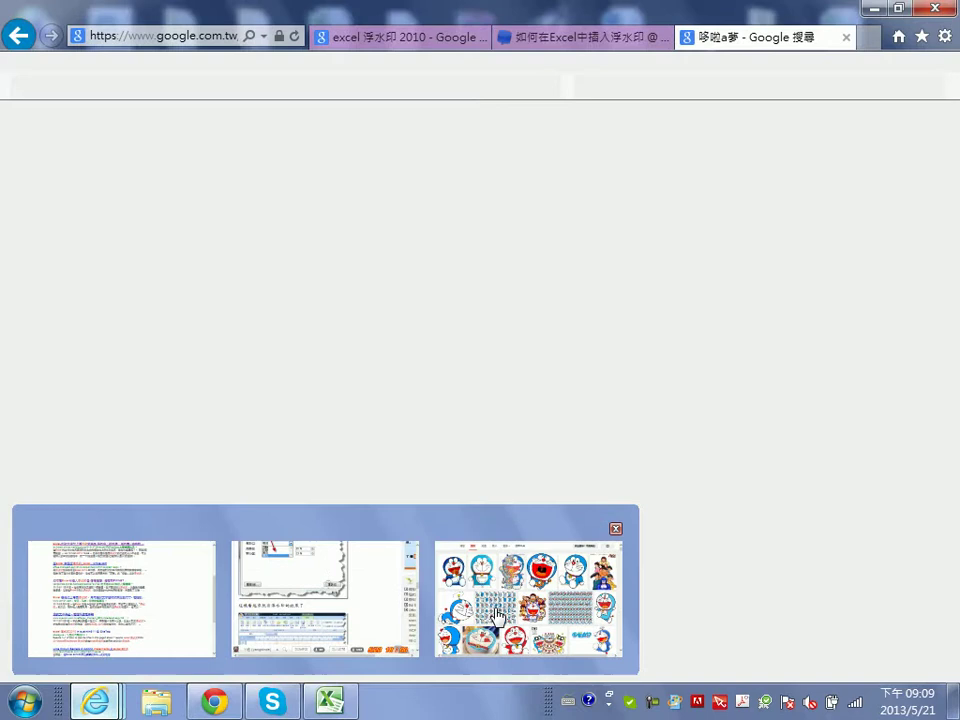
{"action": "left_click", "coordinate": [503, 608]}
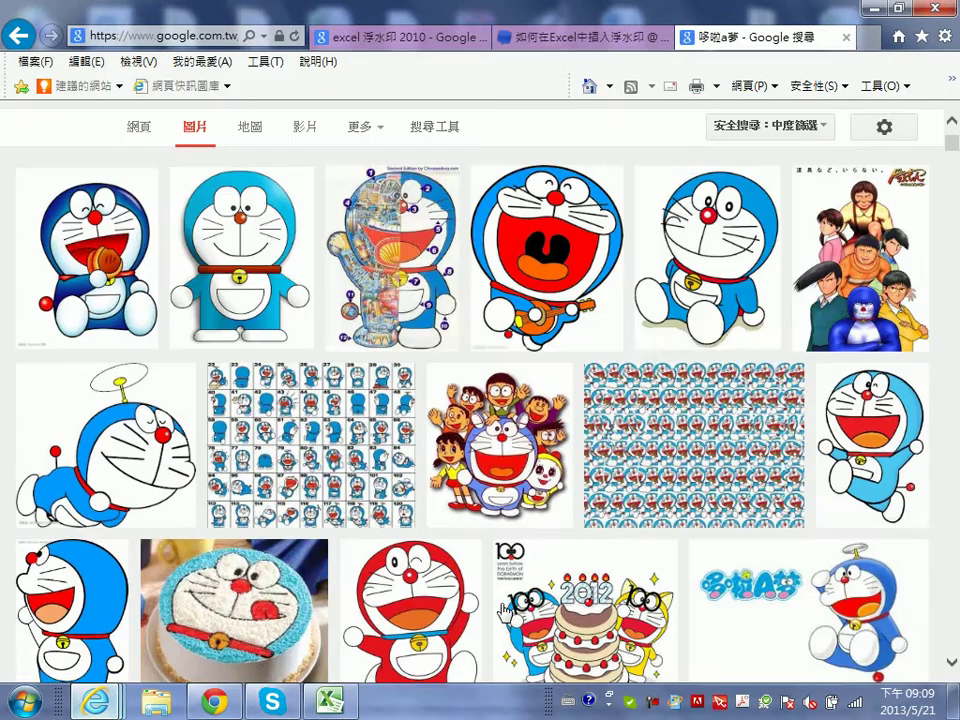
{"action": "scroll", "coordinate": [713, 320], "scroll_direction": "down", "scroll_amount": 2}
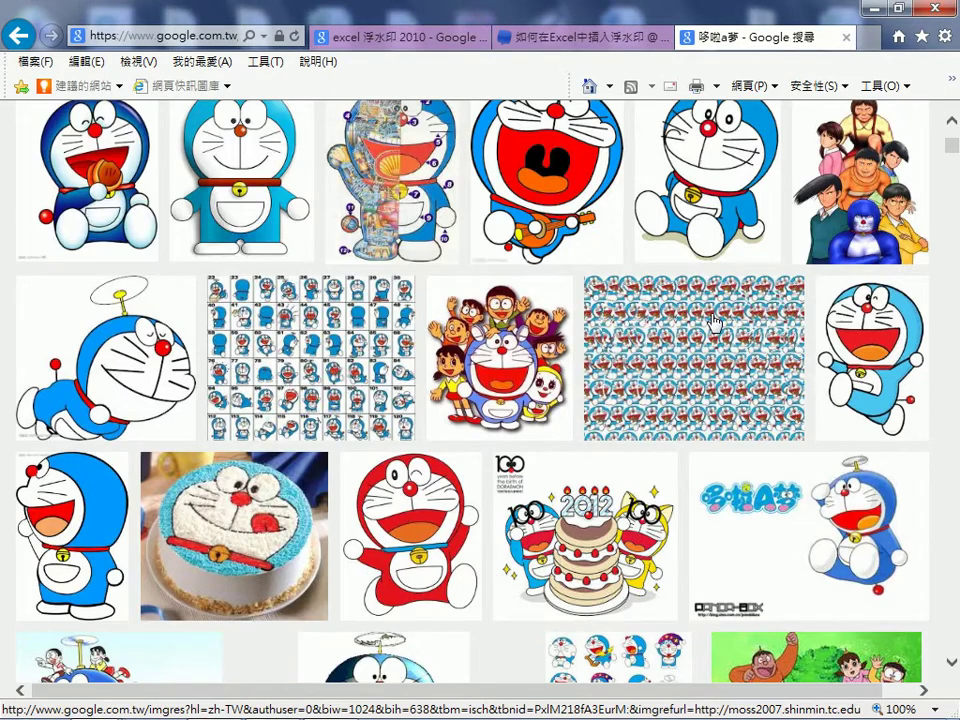
{"action": "scroll", "coordinate": [420, 540], "scroll_direction": "down", "scroll_amount": 2}
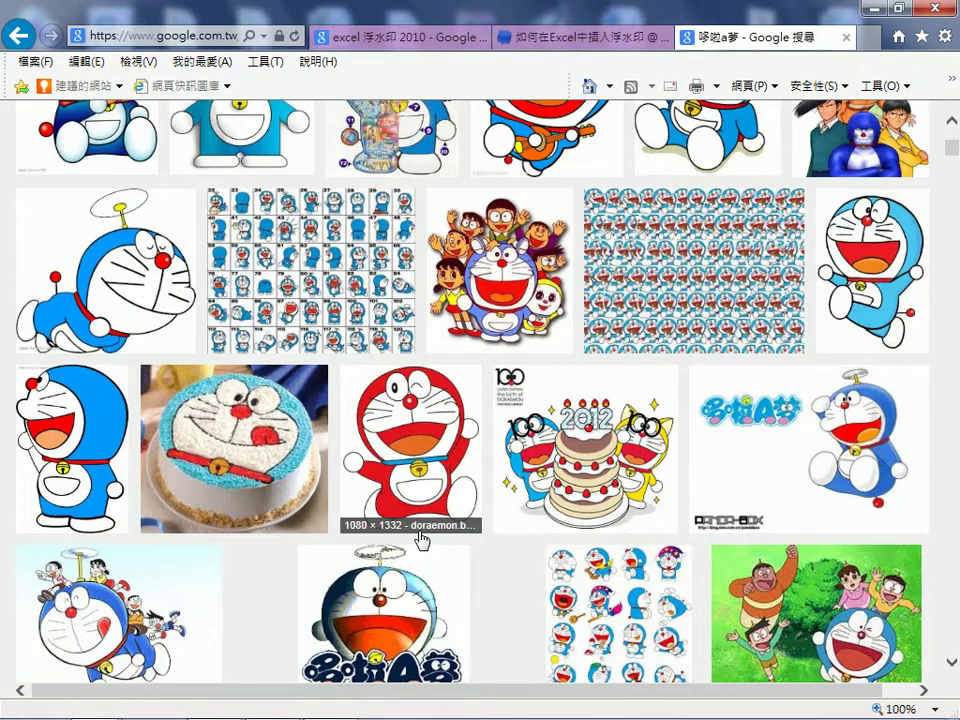
{"action": "right_click", "coordinate": [424, 462]}
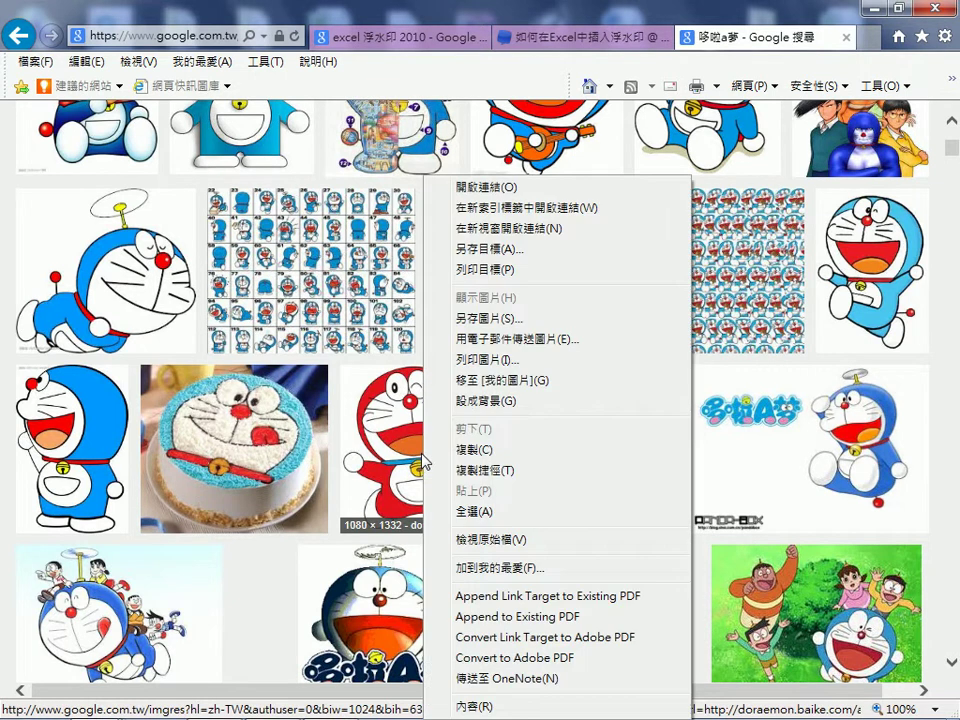
{"action": "left_click", "coordinate": [503, 318]}
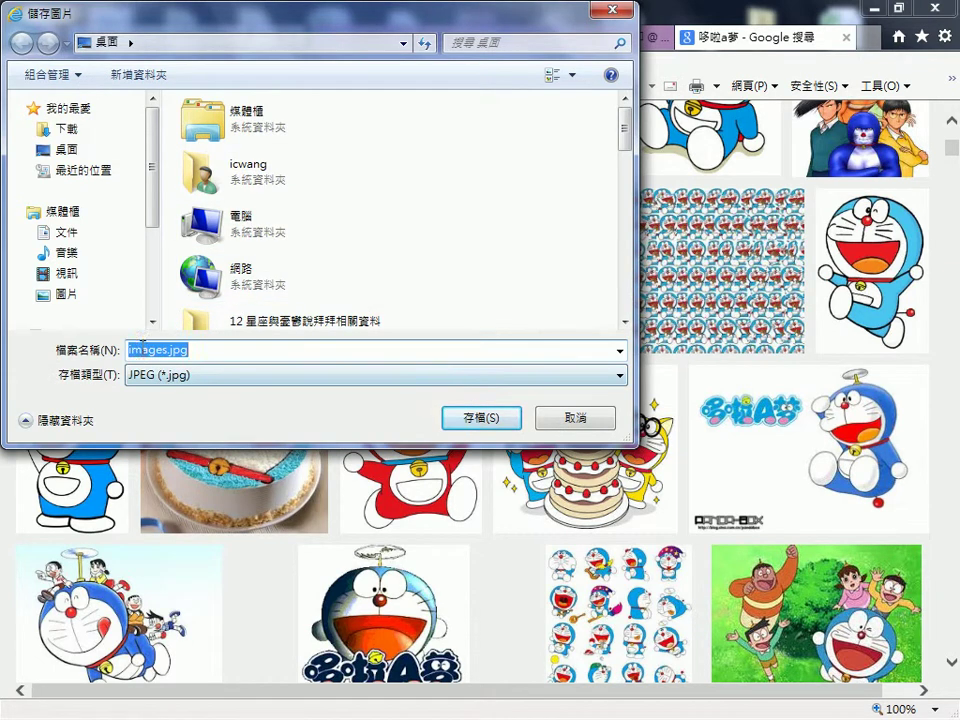
{"action": "left_click", "coordinate": [457, 420]}
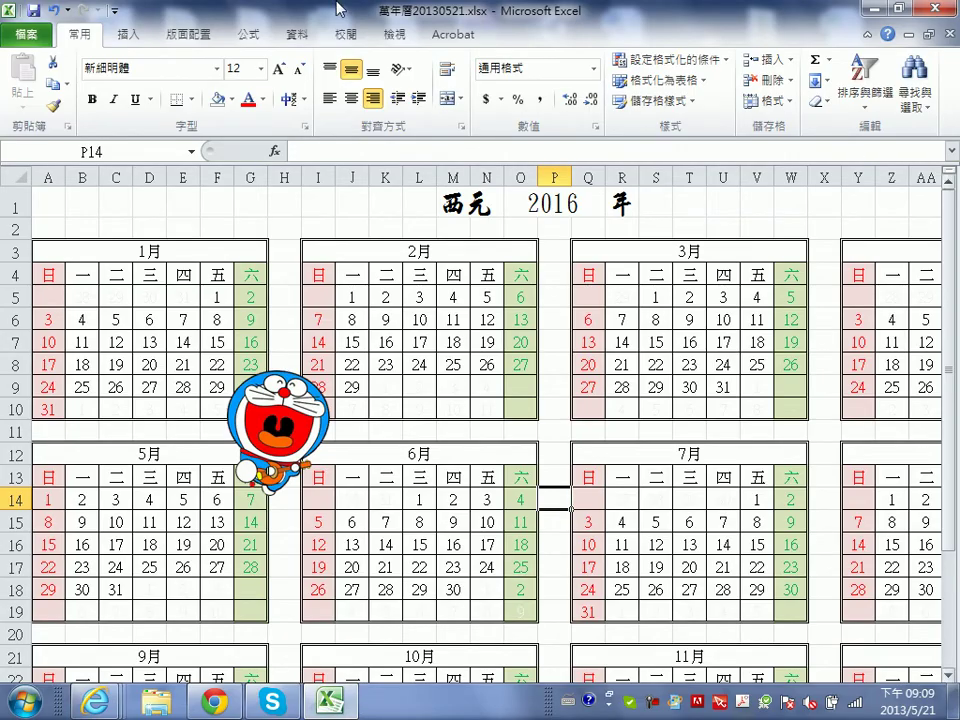
In Excel, open Insert > Picture and scroll the desktop file list to images.jpg.
{"action": "left_click", "coordinate": [129, 36]}
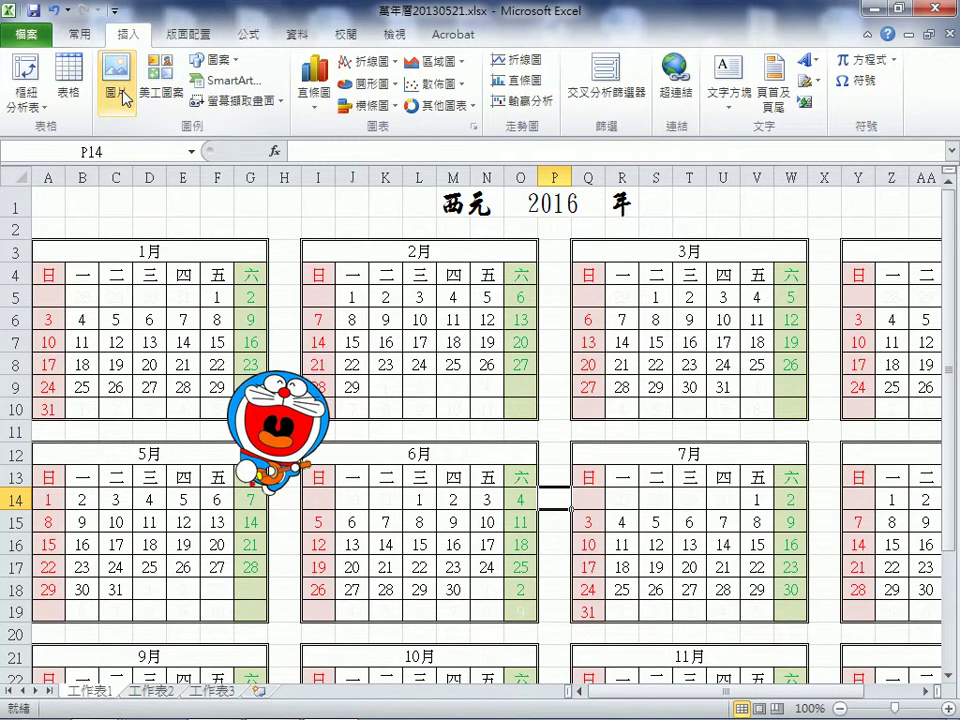
{"action": "left_click", "coordinate": [124, 90]}
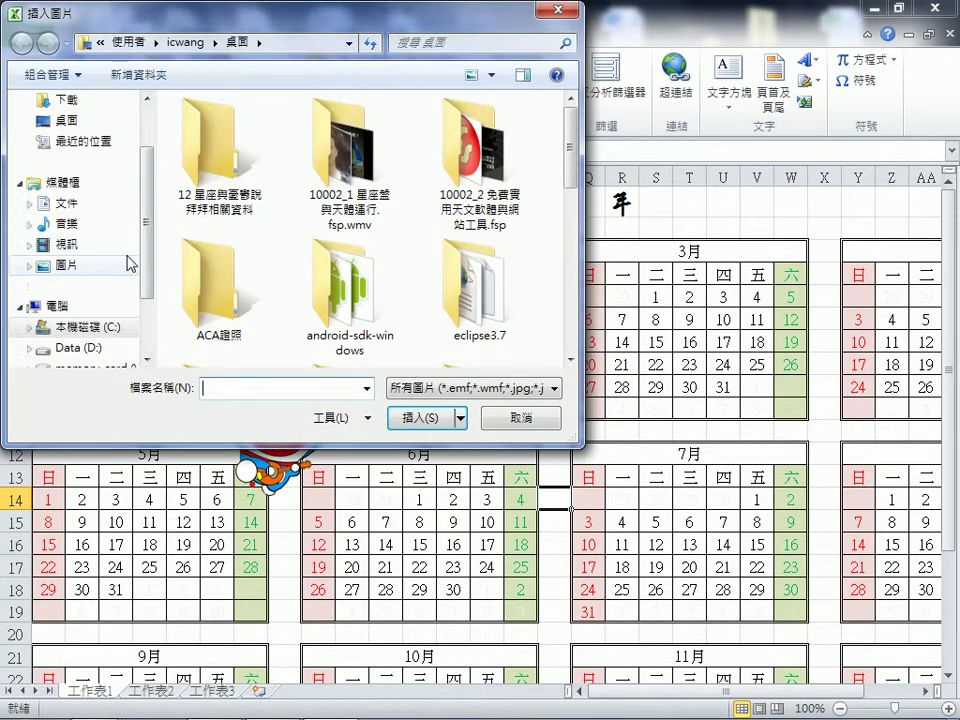
{"action": "scroll", "coordinate": [365, 165], "scroll_direction": "down", "scroll_amount": 5}
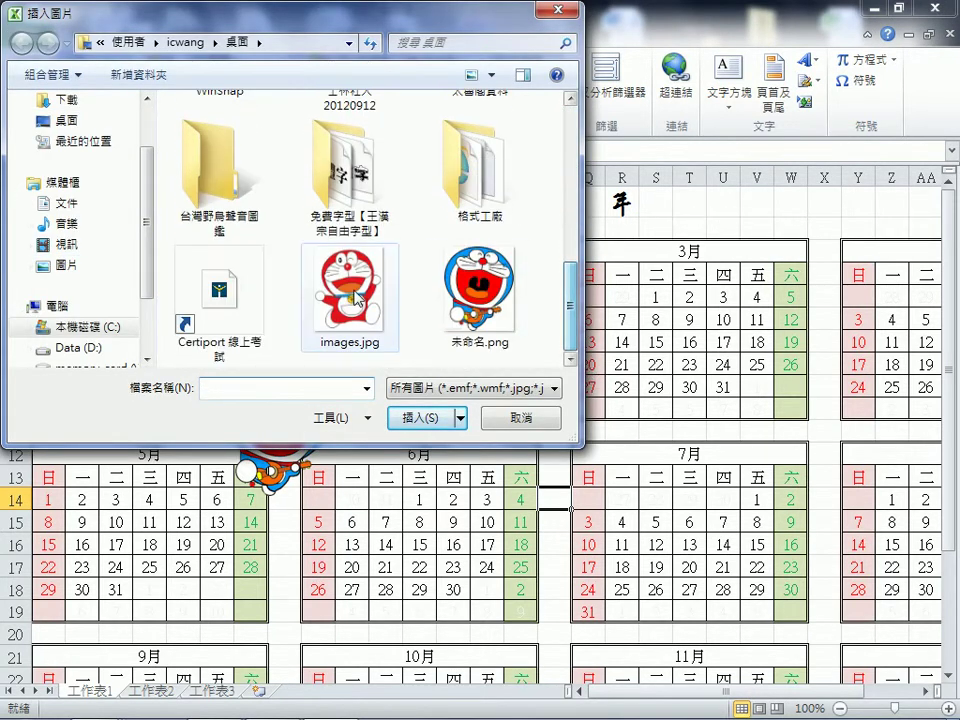
Insert images.jpg, move it over February and March, and enlarge it to 11.74 × 9.53 cm.
{"action": "left_click", "coordinate": [349, 292]}
{"action": "left_click", "coordinate": [416, 424]}
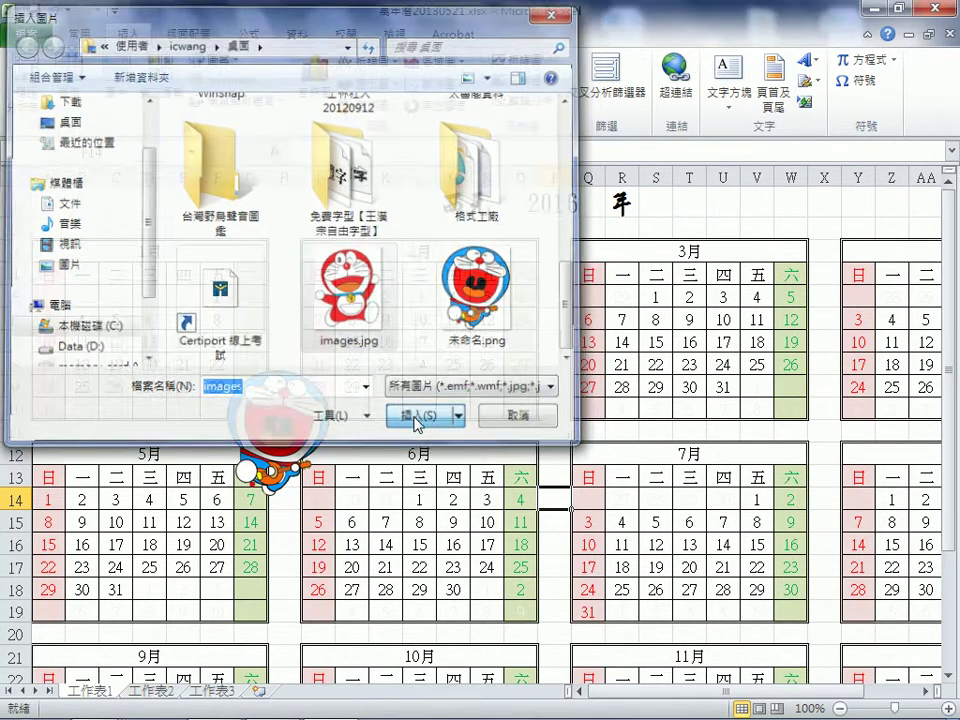
{"action": "left_click_drag", "start_coordinate": [553, 499], "coordinate": [528, 272]}
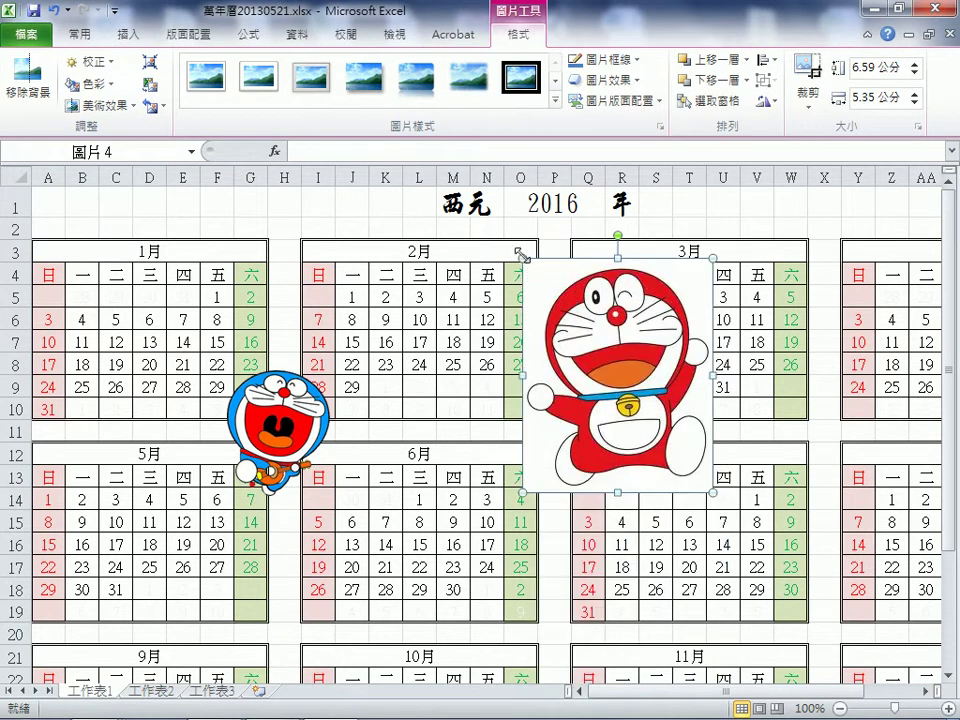
{"action": "left_click_drag", "start_coordinate": [522, 490], "coordinate": [374, 678]}
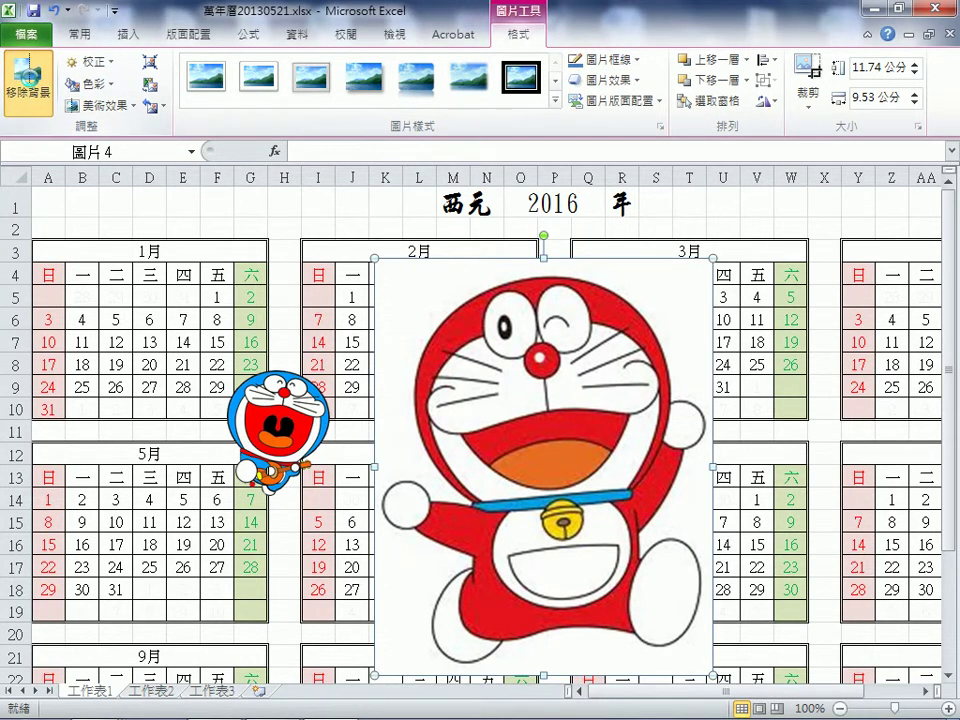
Start Remove Background on the red Doraemon and stretch the keep marquee to the picture's top, right, left and bottom edges.
{"action": "left_click", "coordinate": [30, 85]}
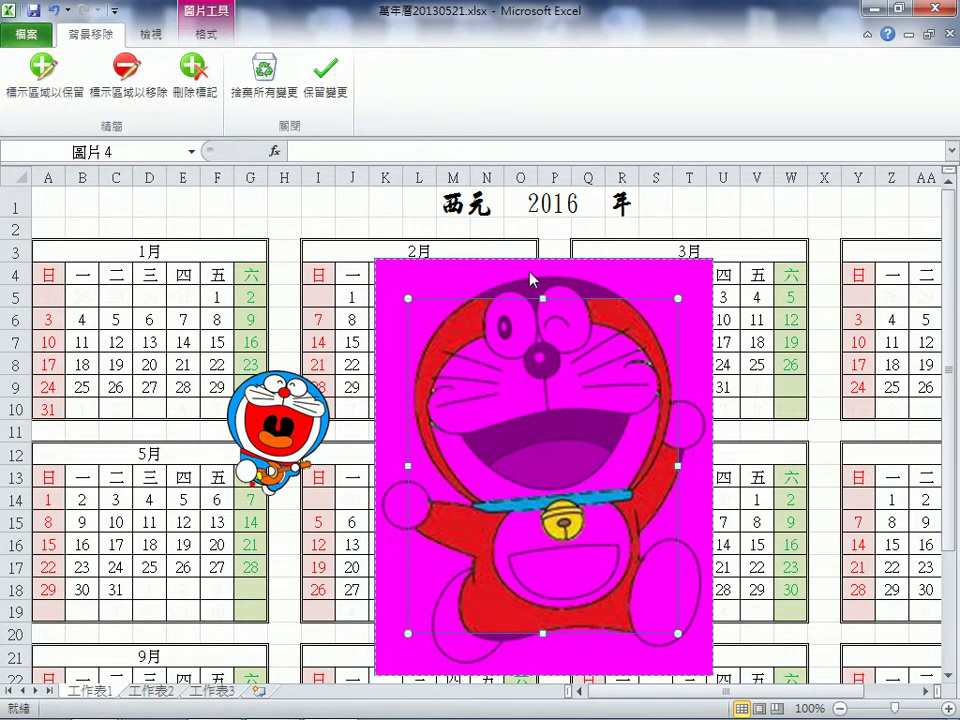
{"action": "left_click_drag", "start_coordinate": [544, 296], "coordinate": [544, 271]}
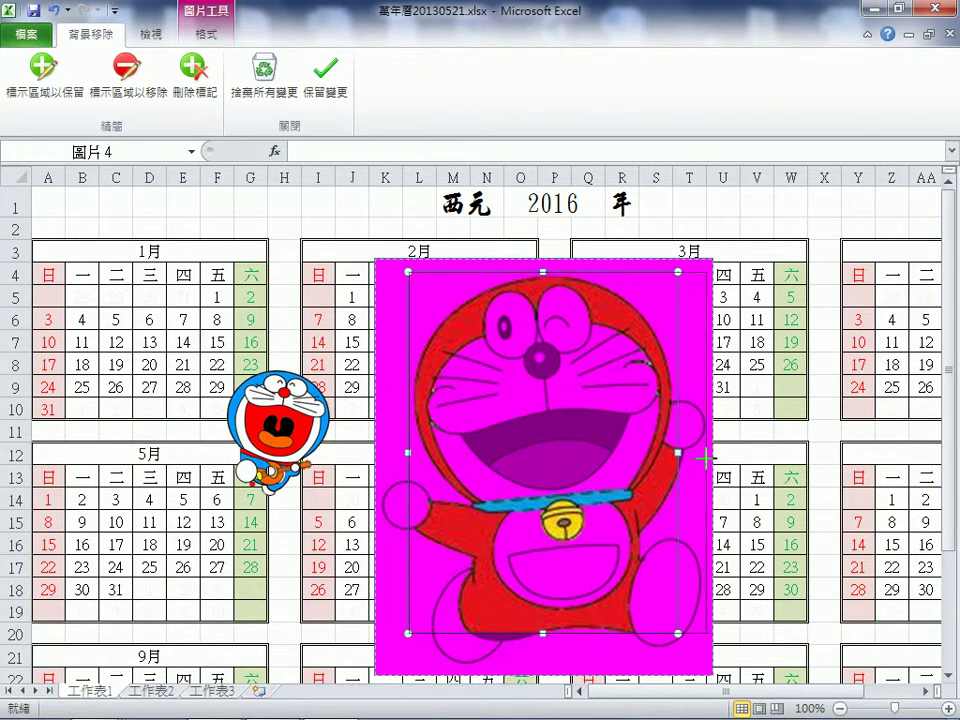
{"action": "left_click_drag", "start_coordinate": [705, 458], "coordinate": [708, 453]}
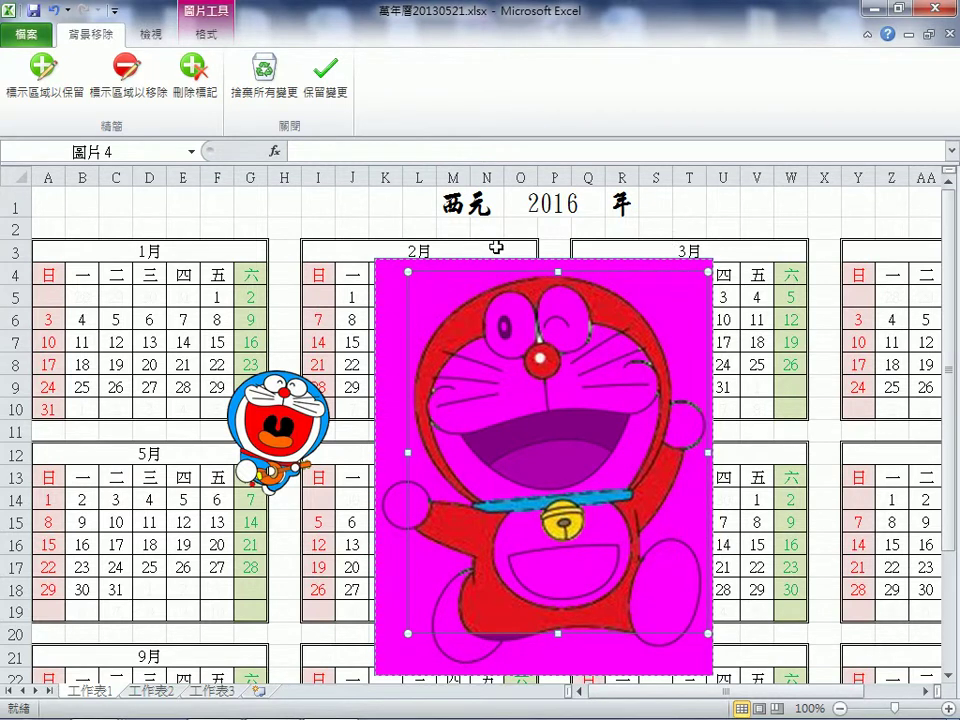
{"action": "left_click_drag", "start_coordinate": [408, 452], "coordinate": [383, 455]}
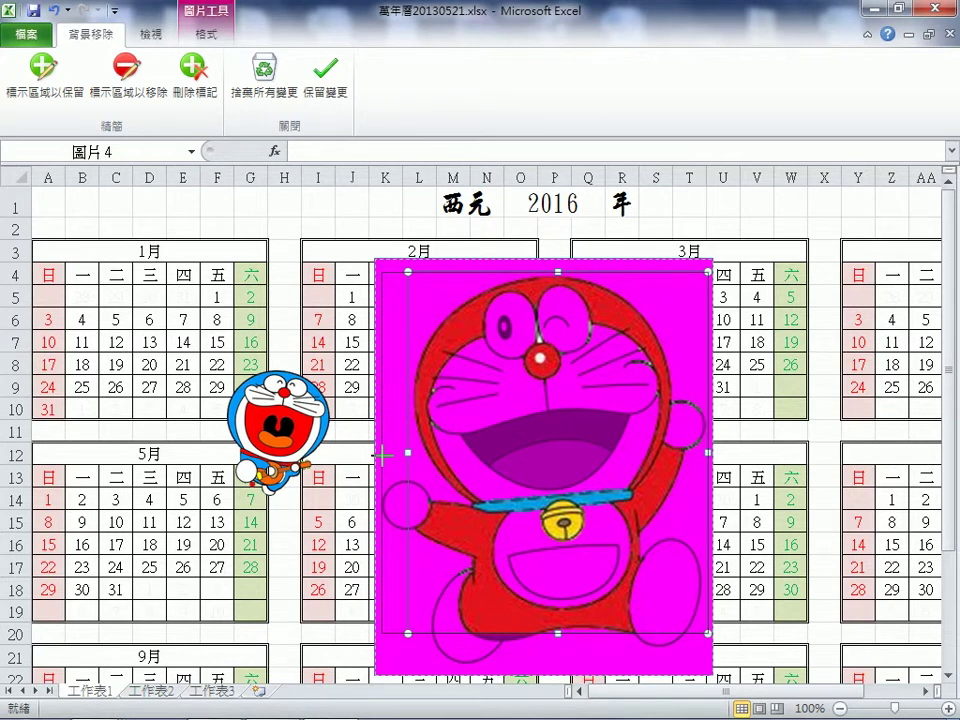
{"action": "left_click_drag", "start_coordinate": [383, 455], "coordinate": [381, 455]}
{"action": "left_click_drag", "start_coordinate": [543, 632], "coordinate": [553, 660]}
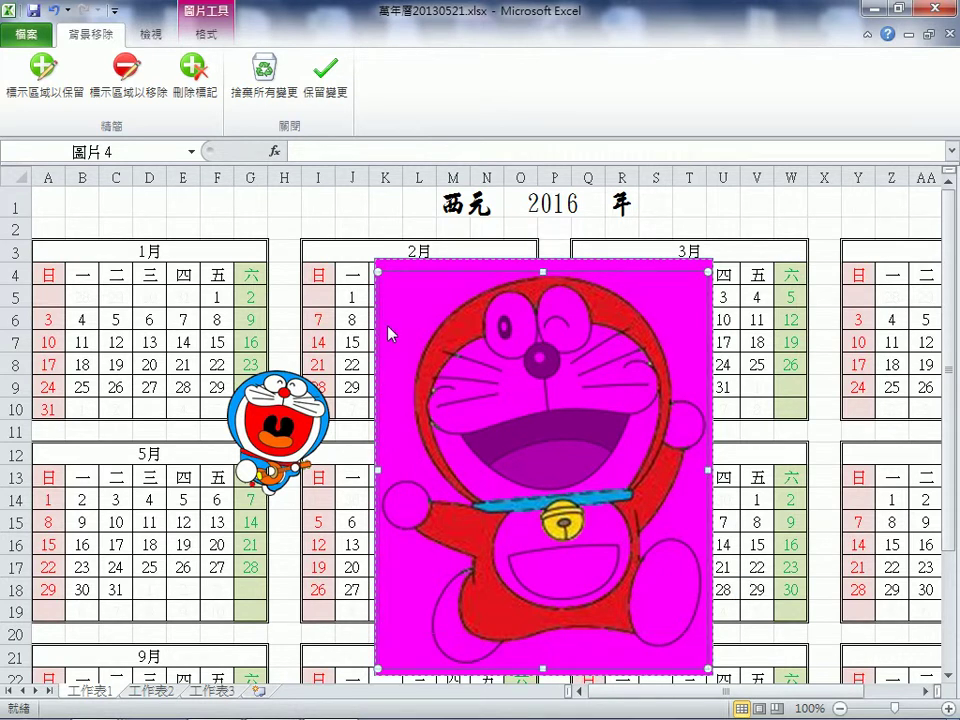
Using Mark Areas to Keep, mark the red Doraemon's eyes, mouth, face and both cheeks.
{"action": "left_click", "coordinate": [40, 88]}
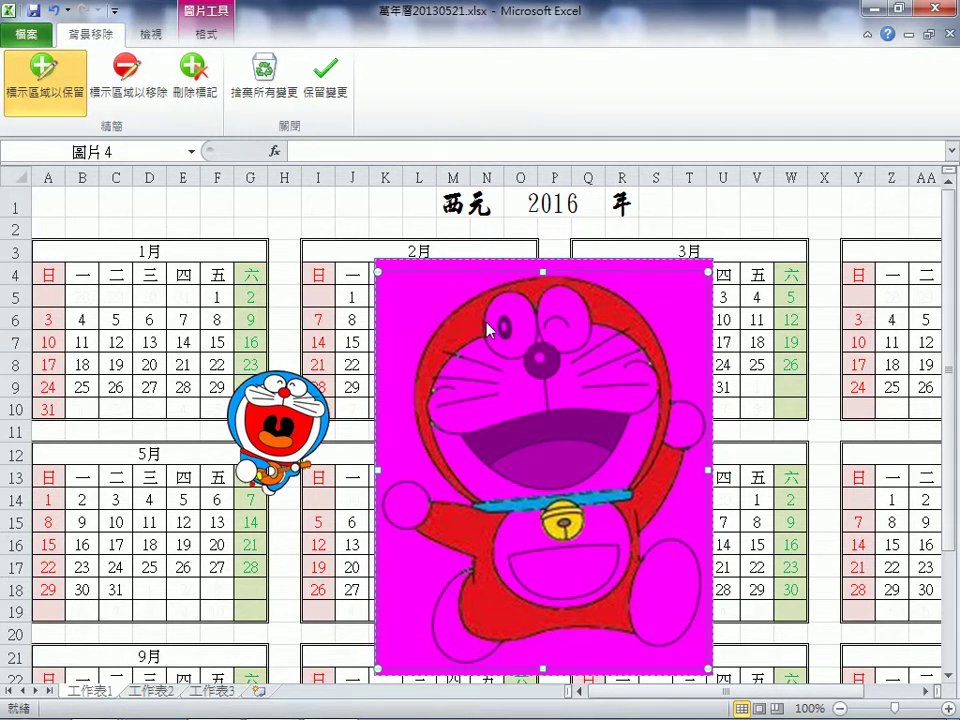
{"action": "left_click_drag", "start_coordinate": [606, 397], "coordinate": [604, 396]}
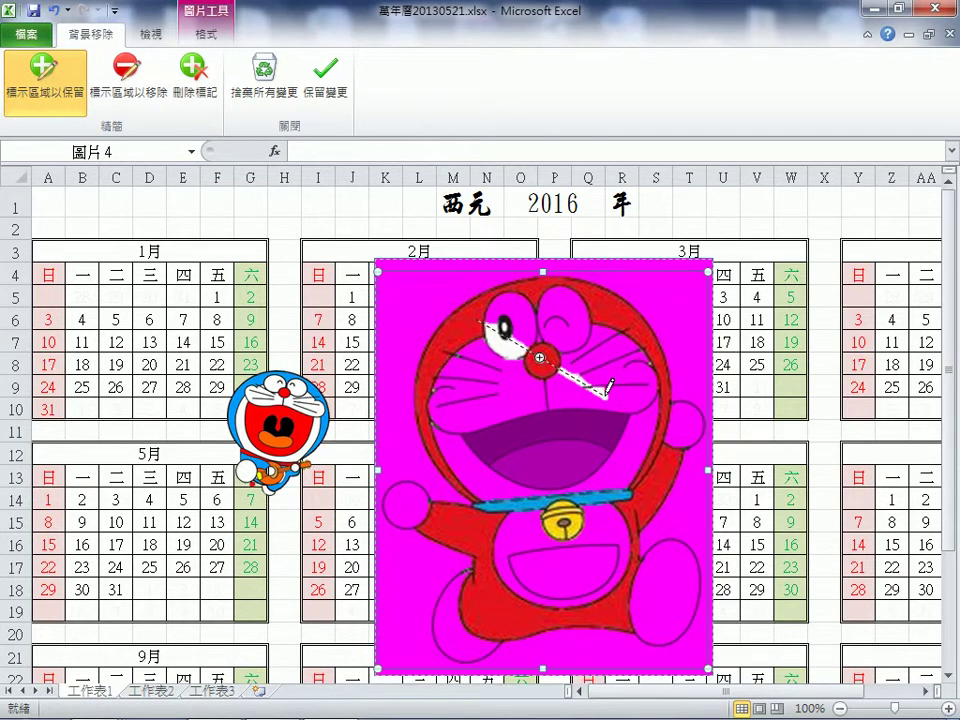
{"action": "left_click_drag", "start_coordinate": [605, 325], "coordinate": [575, 452]}
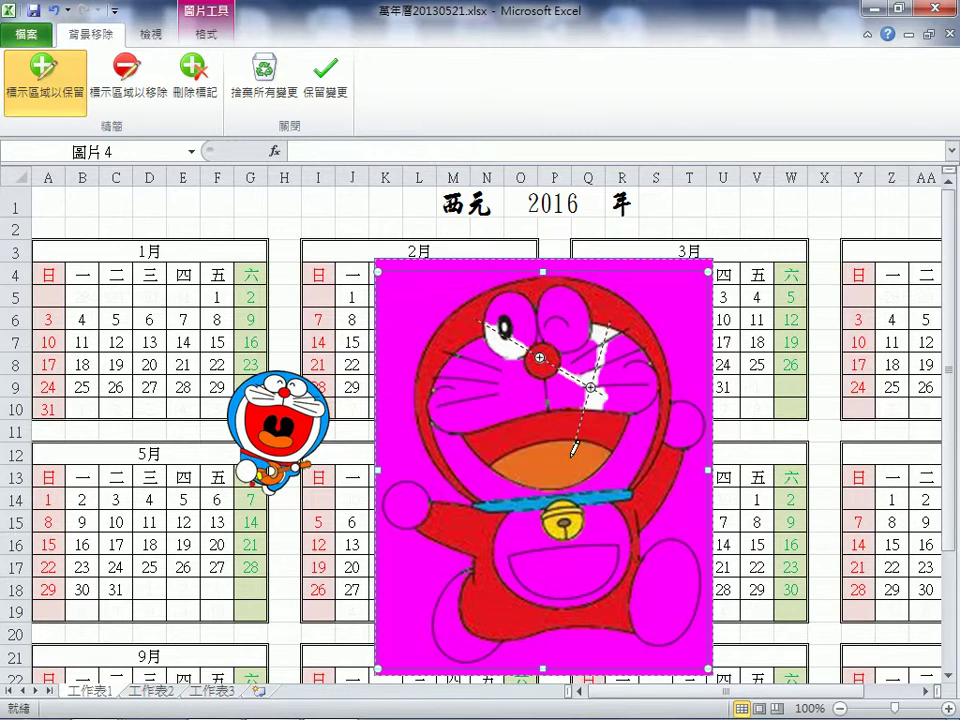
{"action": "left_click_drag", "start_coordinate": [556, 298], "coordinate": [487, 450]}
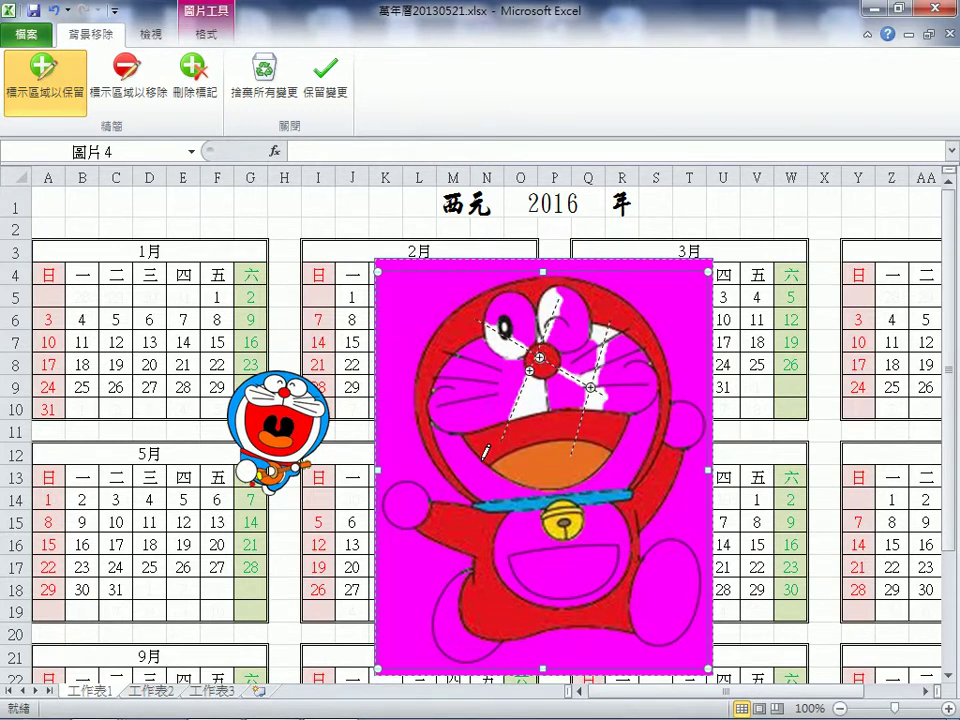
{"action": "left_click_drag", "start_coordinate": [519, 312], "coordinate": [574, 394]}
{"action": "left_click_drag", "start_coordinate": [569, 303], "coordinate": [635, 466]}
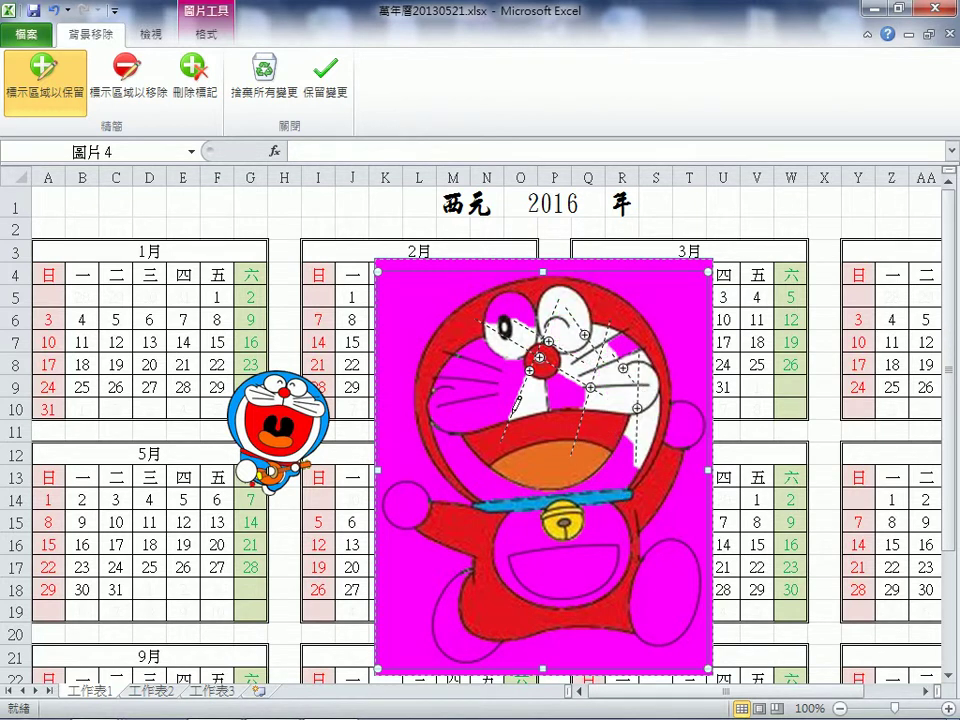
{"action": "left_click_drag", "start_coordinate": [455, 345], "coordinate": [520, 515]}
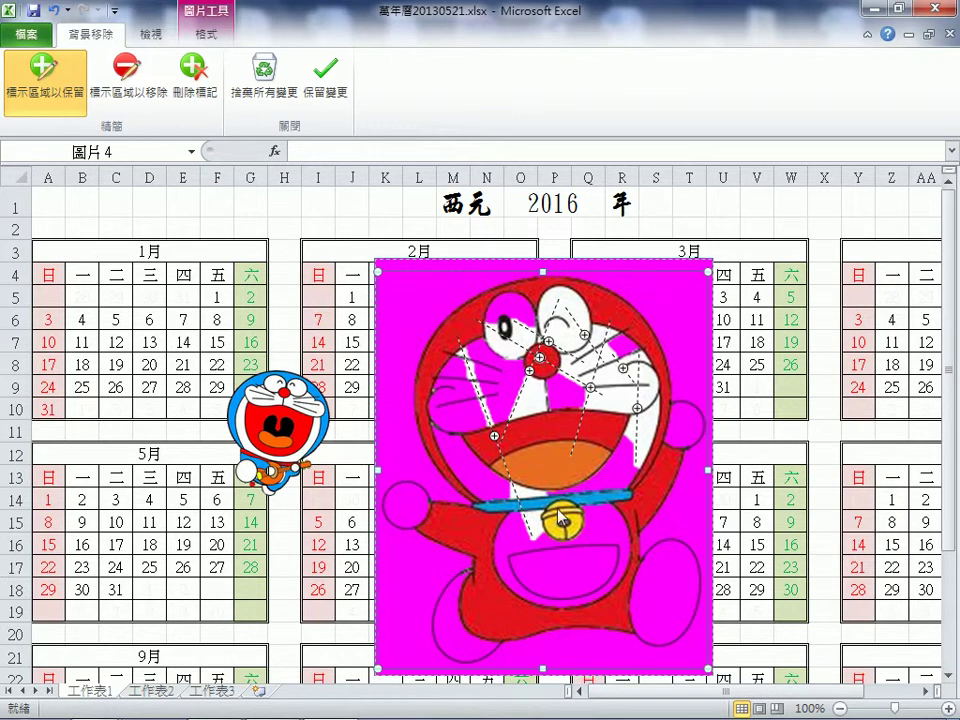
Add keep marks over the belly and bell, upper head, left face, below the collar and lower body.
{"action": "left_click_drag", "start_coordinate": [578, 563], "coordinate": [545, 470]}
{"action": "left_click_drag", "start_coordinate": [570, 590], "coordinate": [625, 422]}
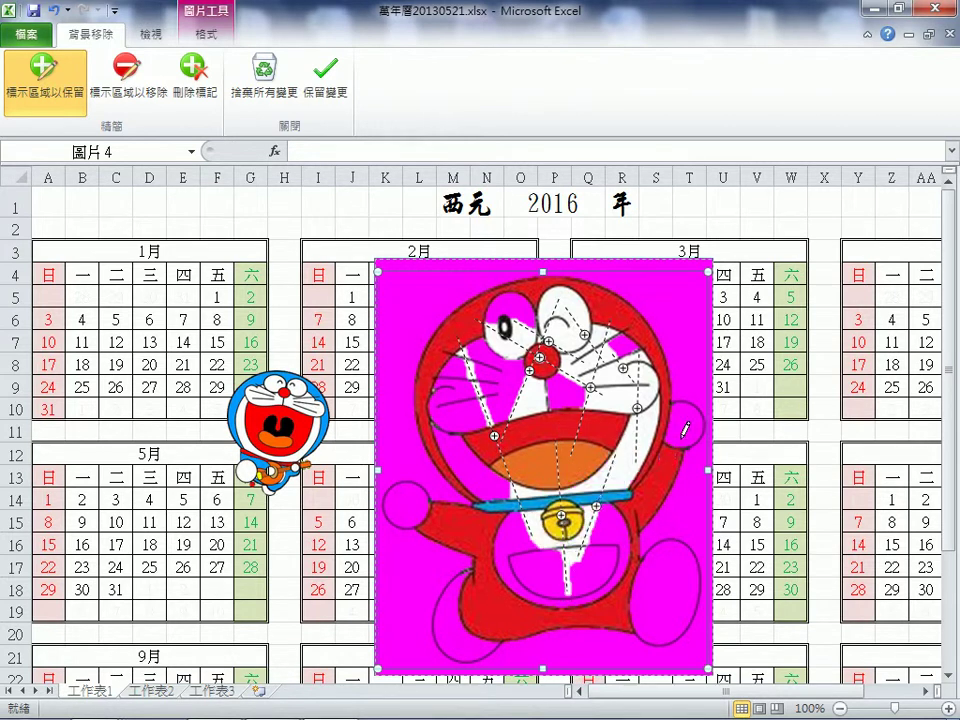
{"action": "left_click_drag", "start_coordinate": [688, 418], "coordinate": [580, 505]}
{"action": "mouse_move", "coordinate": [614, 291]}
{"action": "left_mouse_down"}
{"action": "mouse_move", "coordinate": [653, 330]}
{"action": "mouse_move", "coordinate": [660, 385]}
{"action": "left_mouse_up"}
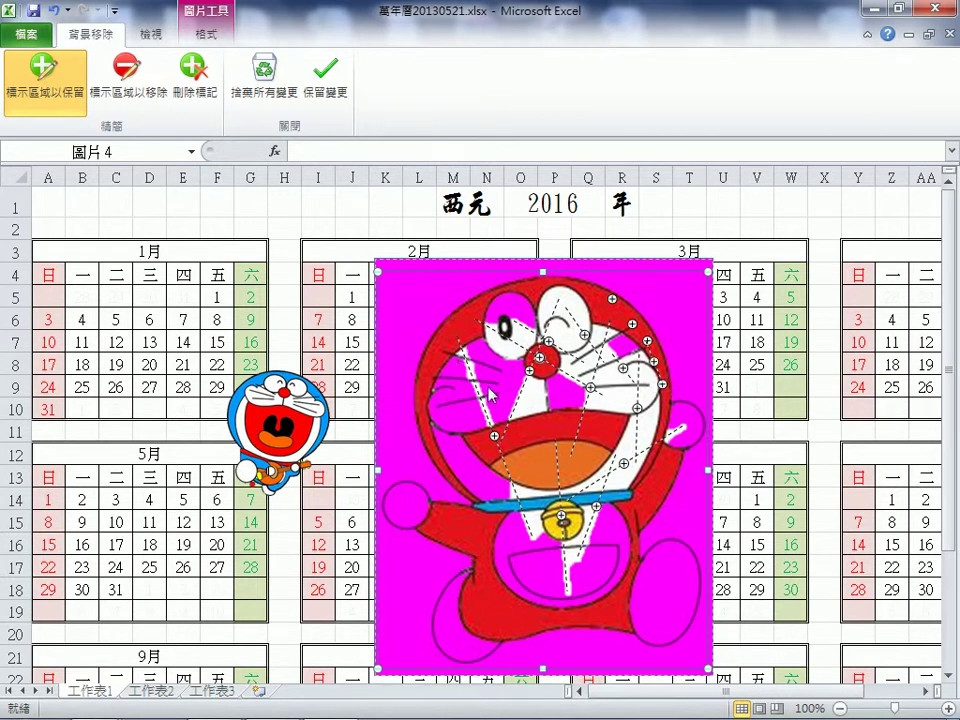
{"action": "left_click_drag", "start_coordinate": [522, 294], "coordinate": [453, 388]}
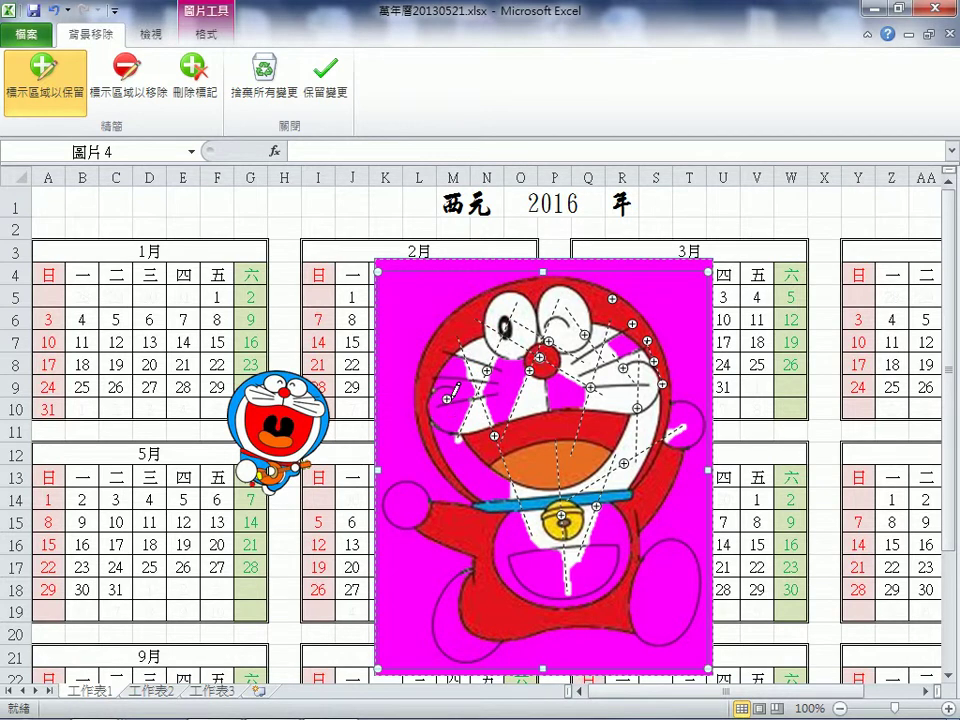
{"action": "left_click", "coordinate": [462, 397]}
{"action": "left_click", "coordinate": [483, 484]}
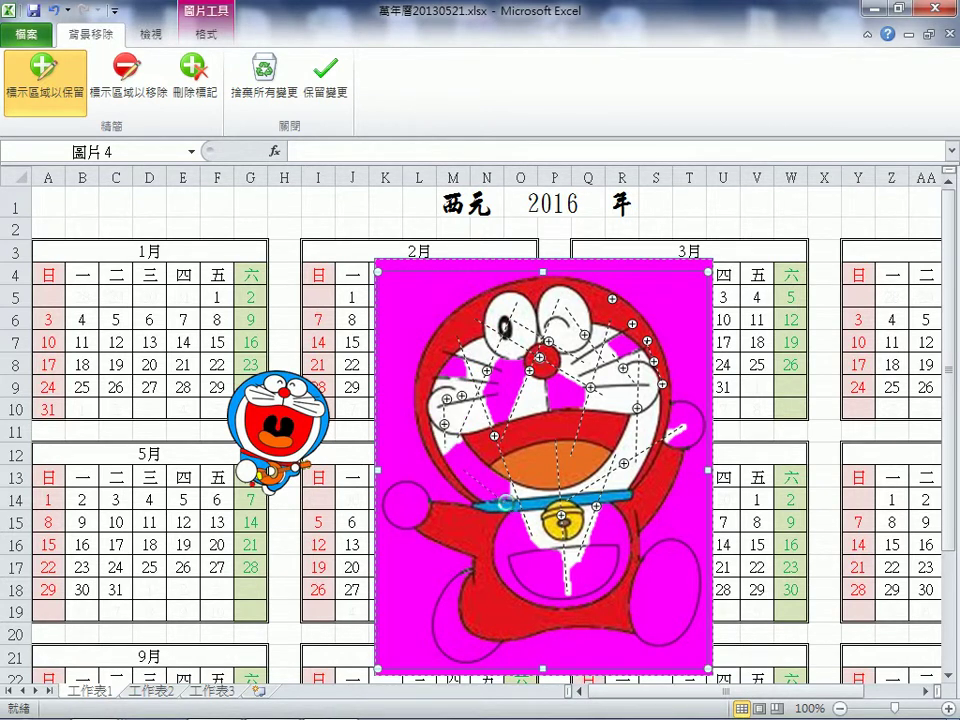
{"action": "left_click_drag", "start_coordinate": [522, 520], "coordinate": [446, 636]}
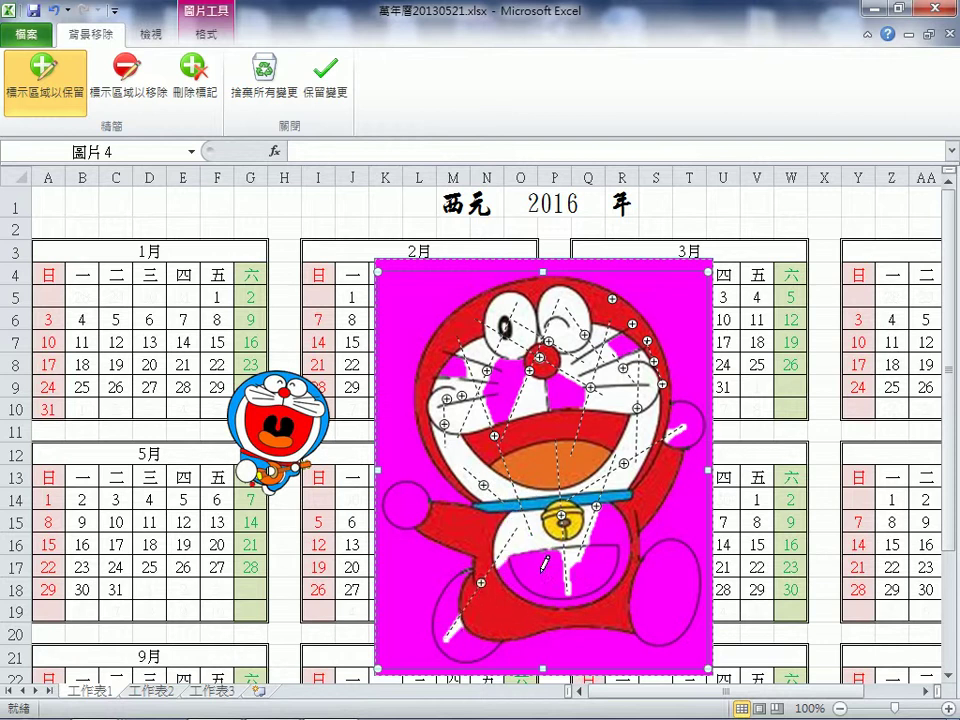
{"action": "left_click", "coordinate": [603, 582]}
Mark the lower body, right foot, belly, lower mouth, raised hand and right-eye patch as keep areas.
{"action": "mouse_move", "coordinate": [604, 584]}
{"action": "left_mouse_down"}
{"action": "mouse_move", "coordinate": [677, 595]}
{"action": "mouse_move", "coordinate": [662, 612]}
{"action": "left_mouse_up"}
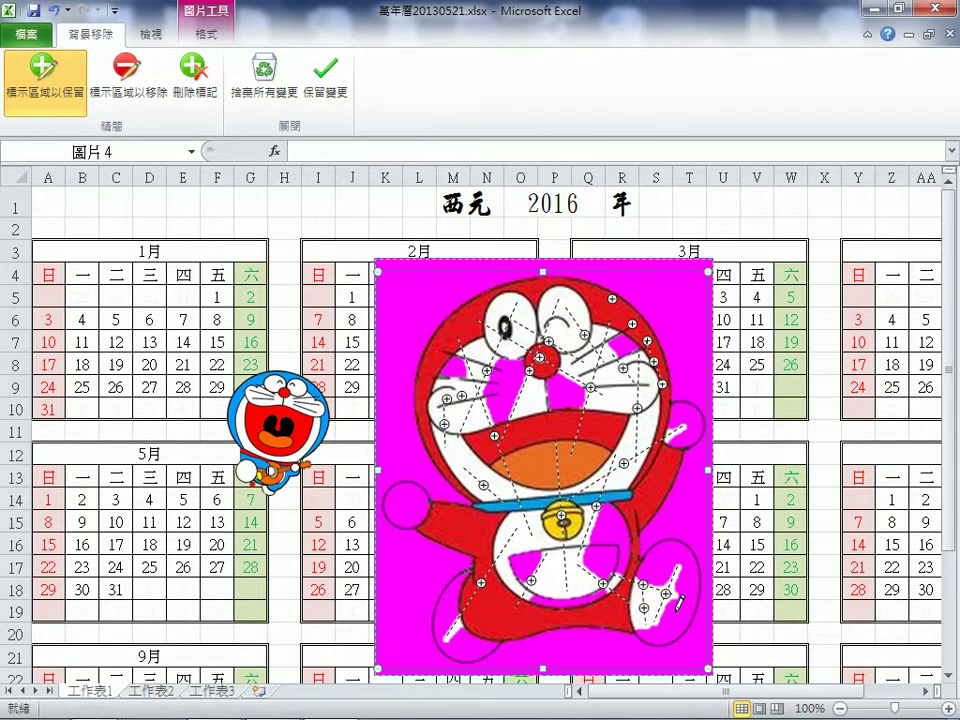
{"action": "mouse_move", "coordinate": [690, 611]}
{"action": "left_mouse_down"}
{"action": "mouse_move", "coordinate": [687, 572]}
{"action": "mouse_move", "coordinate": [670, 600]}
{"action": "left_mouse_up"}
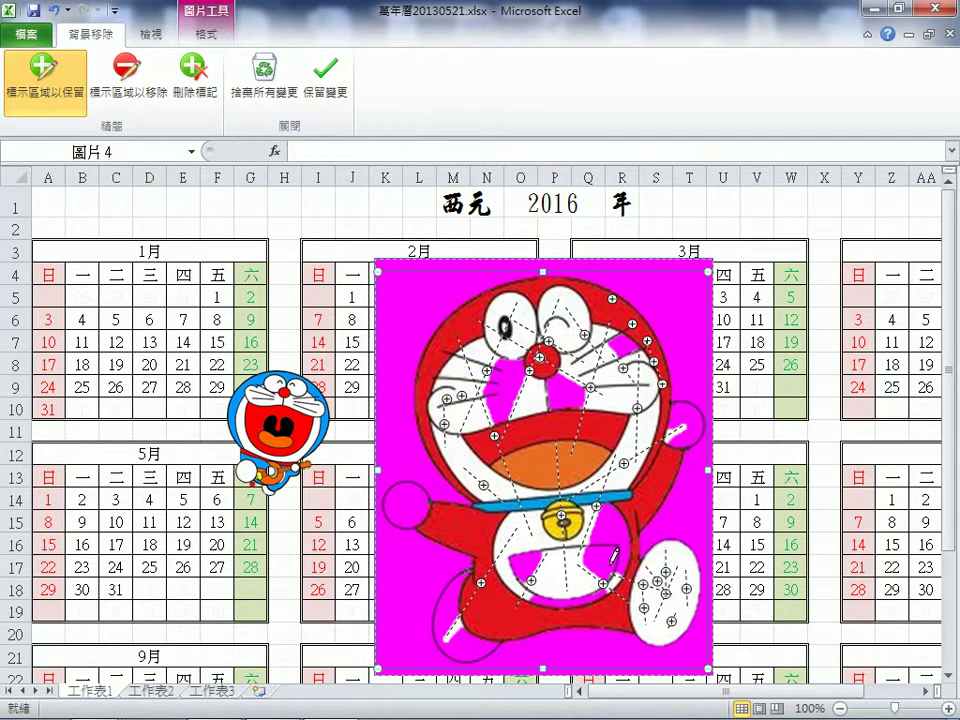
{"action": "left_click_drag", "start_coordinate": [620, 512], "coordinate": [614, 552]}
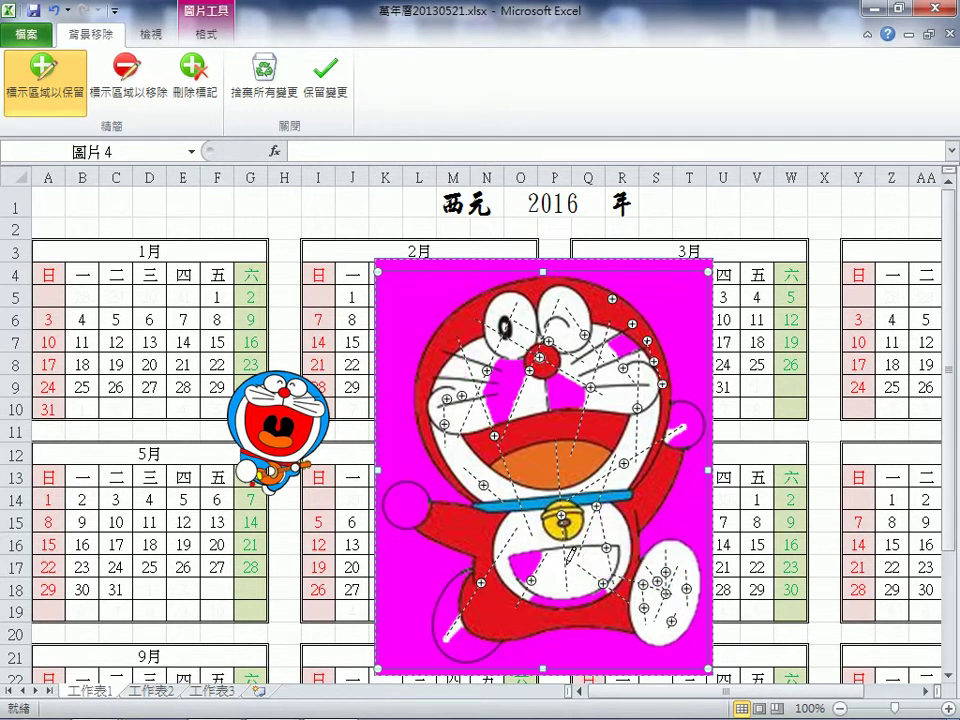
{"action": "left_click_drag", "start_coordinate": [517, 566], "coordinate": [550, 566]}
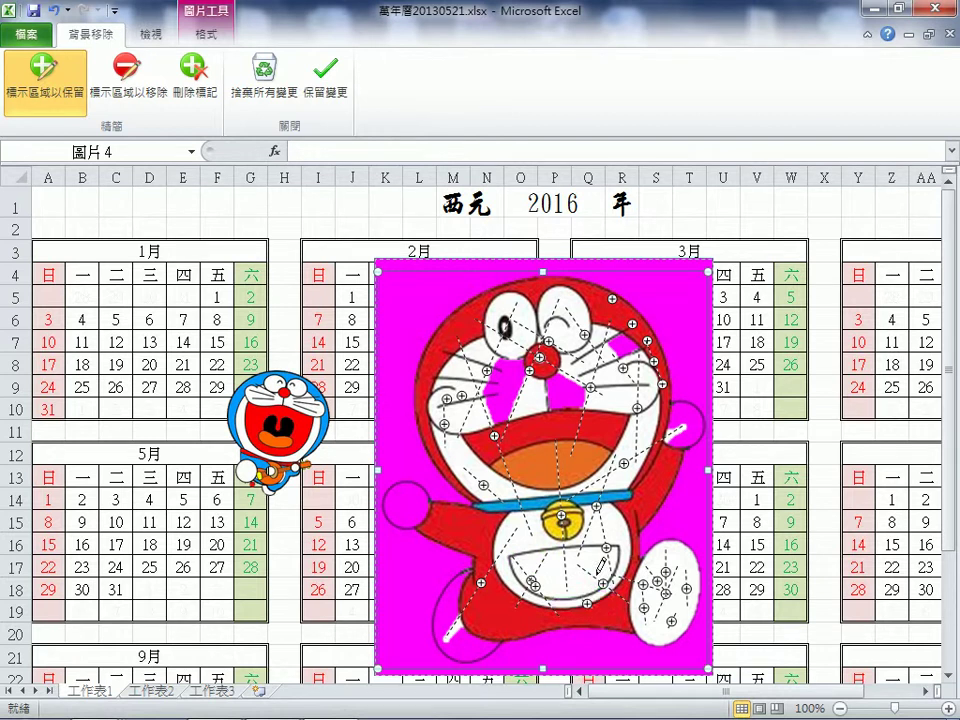
{"action": "left_click_drag", "start_coordinate": [686, 424], "coordinate": [659, 433]}
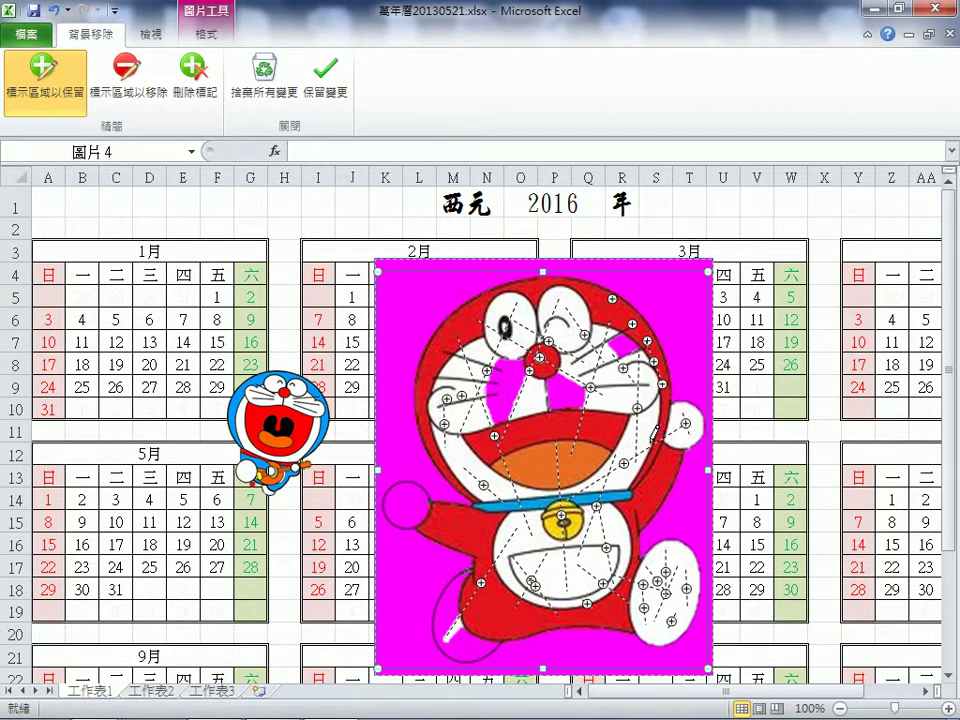
{"action": "left_click_drag", "start_coordinate": [633, 340], "coordinate": [575, 366]}
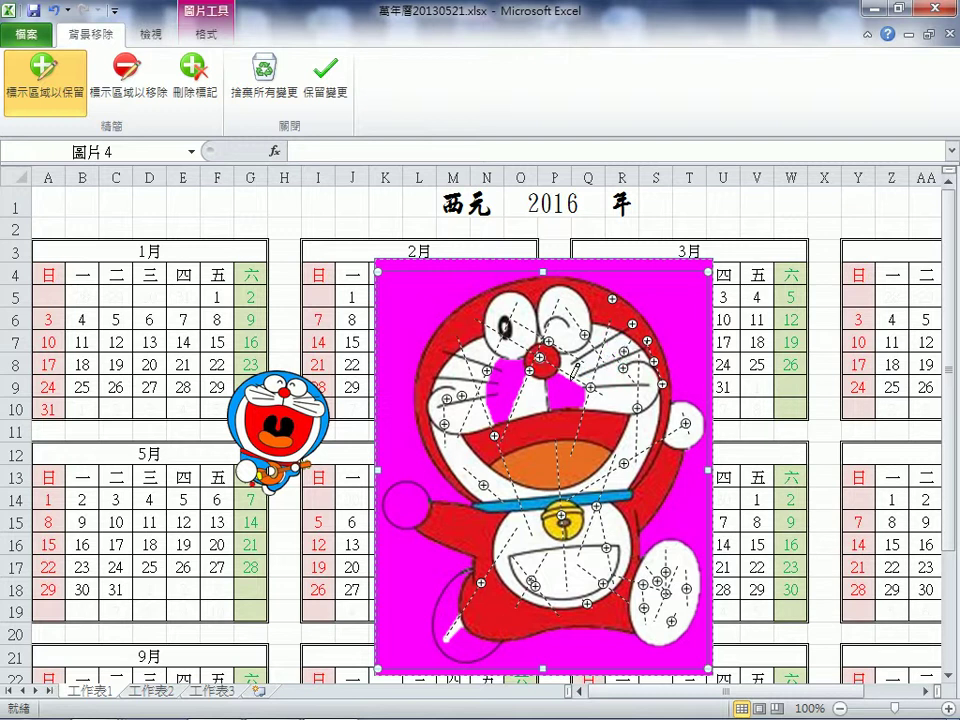
Keep the patch by the nose, the left arm, the lower-left foot and the left cheek edge.
{"action": "mouse_move", "coordinate": [573, 420]}
{"action": "left_mouse_down"}
{"action": "mouse_move", "coordinate": [506, 336]}
{"action": "mouse_move", "coordinate": [467, 414]}
{"action": "left_mouse_up"}
{"action": "mouse_move", "coordinate": [462, 538]}
{"action": "left_mouse_down"}
{"action": "mouse_move", "coordinate": [430, 500]}
{"action": "mouse_move", "coordinate": [402, 497]}
{"action": "mouse_move", "coordinate": [396, 518]}
{"action": "left_mouse_up"}
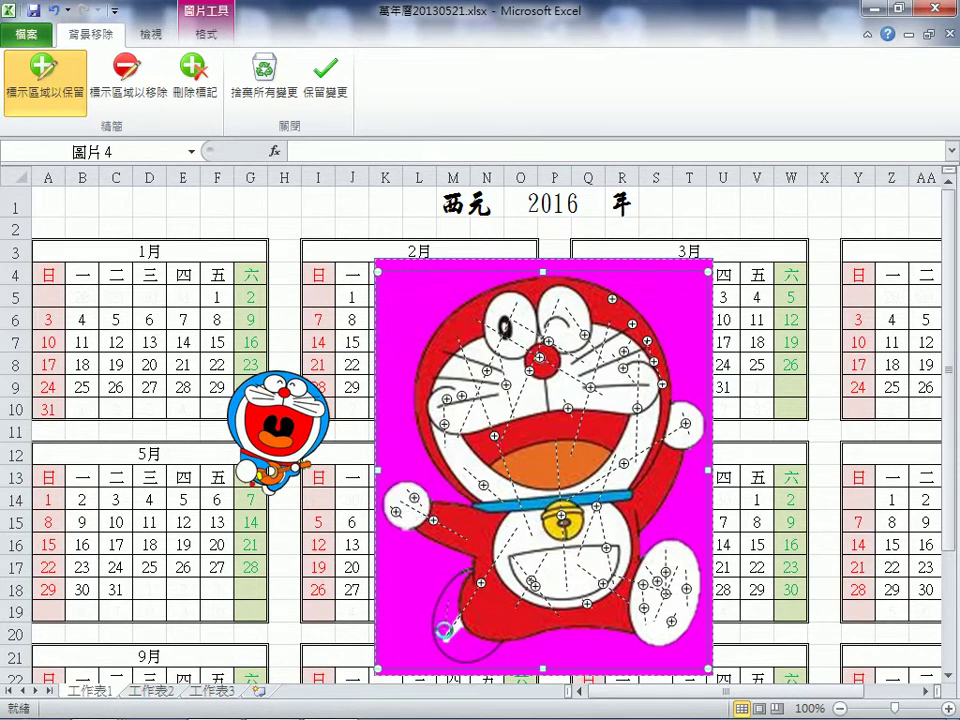
{"action": "left_click_drag", "start_coordinate": [465, 575], "coordinate": [440, 630]}
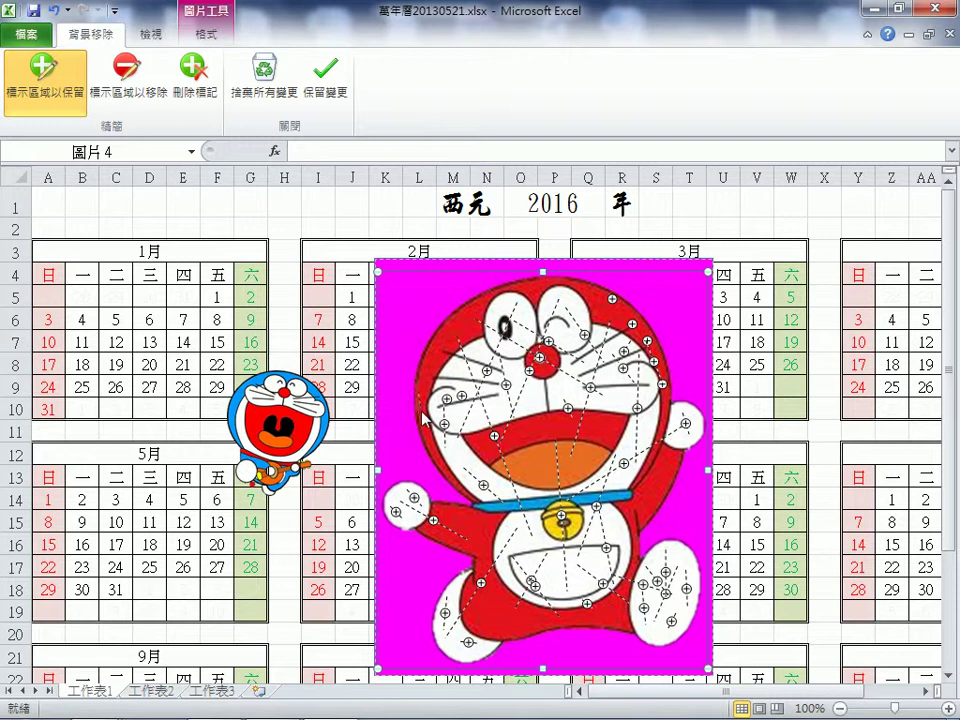
{"action": "left_click", "coordinate": [415, 397]}
{"action": "key", "text": "Escape"}
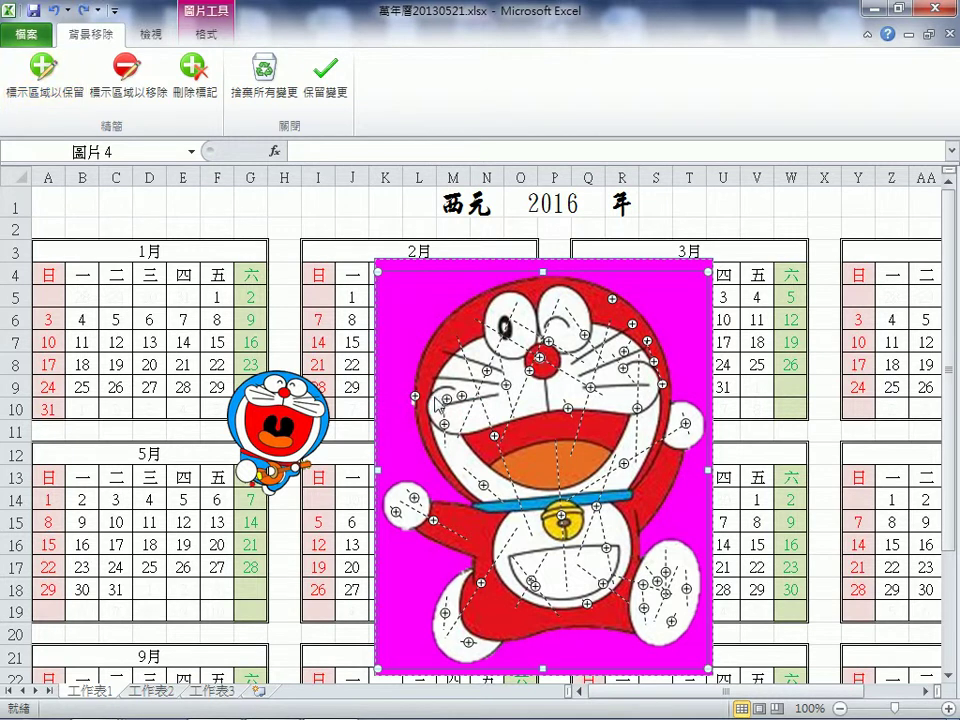
{"action": "left_click", "coordinate": [62, 73]}
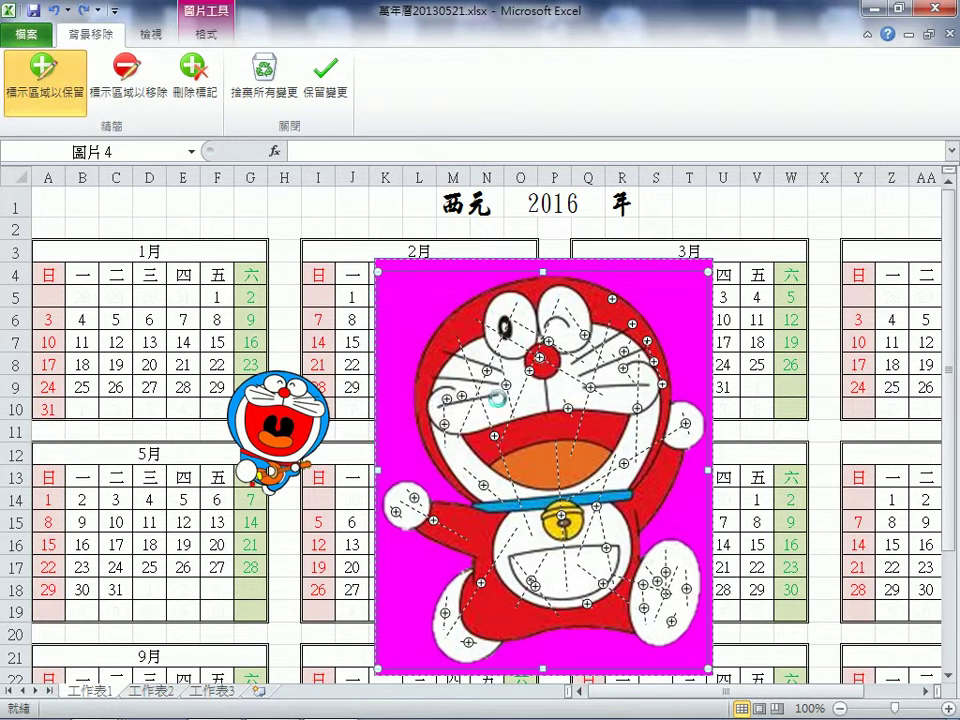
Apply the removal, then resize the red Doraemon to 4.24 × 3.44 cm and move it beside the March and July grids.
{"action": "left_click", "coordinate": [826, 417]}
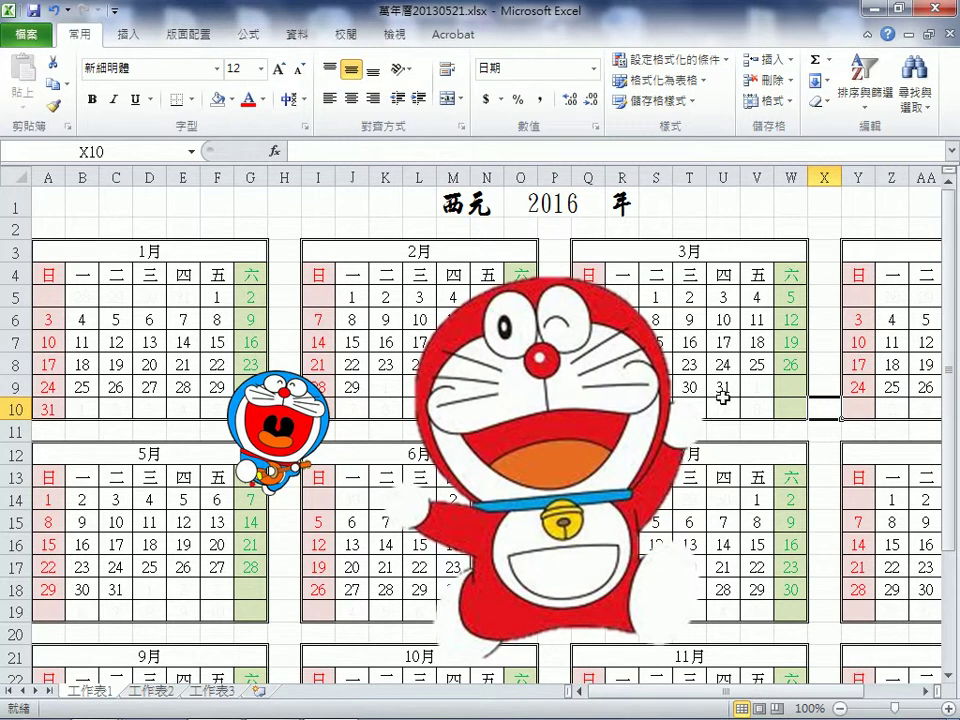
{"action": "left_click", "coordinate": [603, 575]}
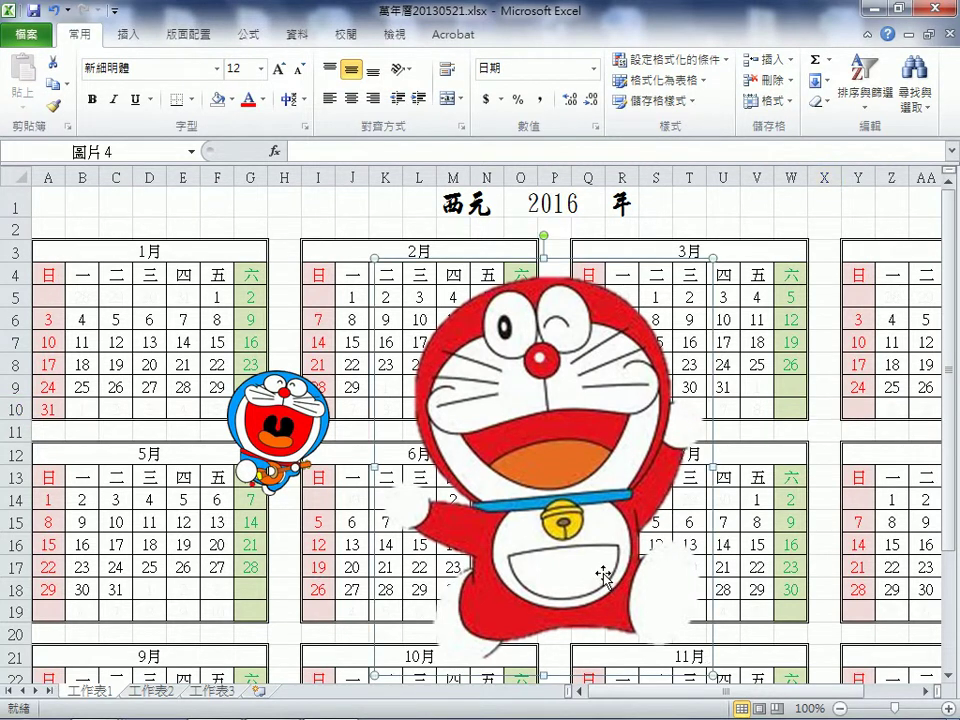
{"action": "double_click", "coordinate": [603, 575]}
{"action": "left_click_drag", "start_coordinate": [710, 673], "coordinate": [496, 399]}
{"action": "mouse_move", "coordinate": [447, 345]}
{"action": "left_mouse_down"}
{"action": "mouse_move", "coordinate": [615, 488]}
{"action": "mouse_move", "coordinate": [830, 443]}
{"action": "left_mouse_up"}
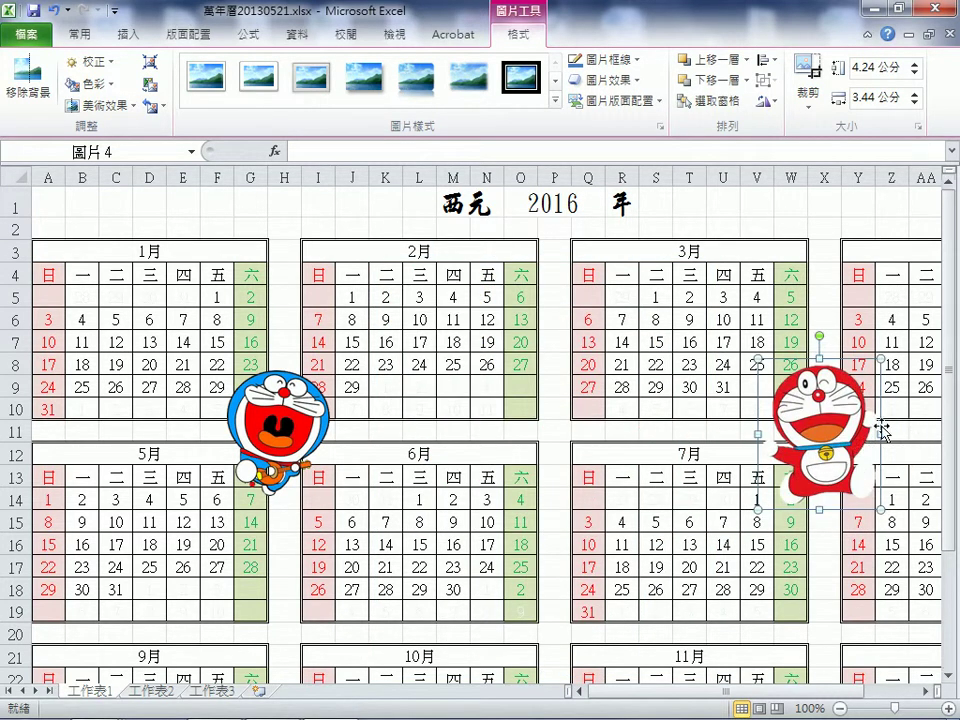
Scroll down and select the blue Doraemon to compare its size with the red one, showing the Insert ribbon.
{"action": "scroll", "coordinate": [893, 435], "scroll_direction": "down", "scroll_amount": 1}
{"action": "scroll", "coordinate": [897, 437], "scroll_direction": "down", "scroll_amount": 1}
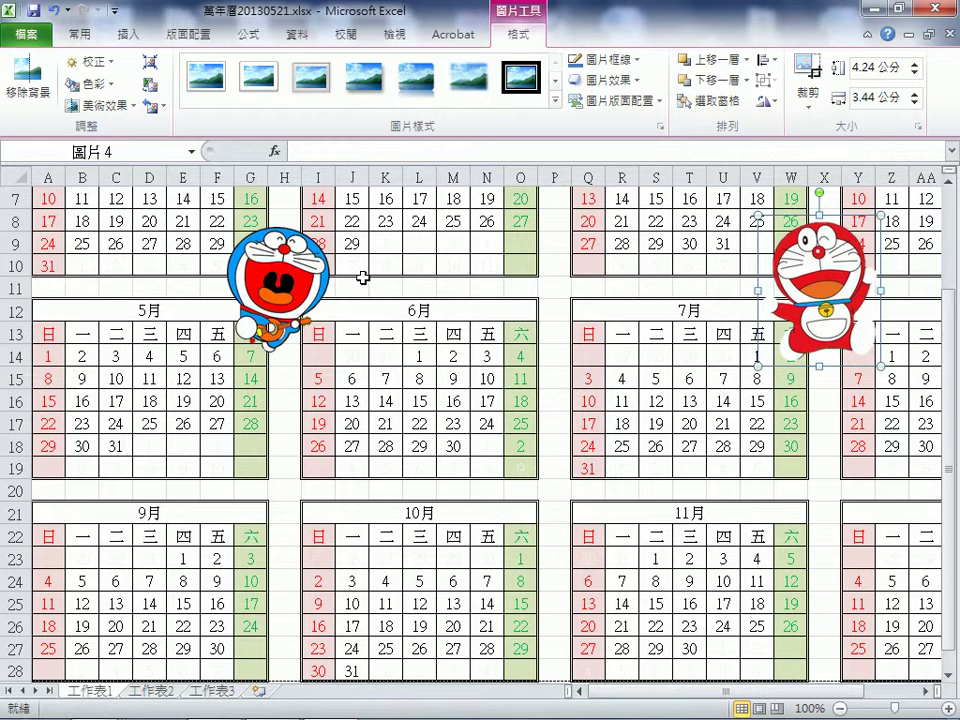
{"action": "left_click", "coordinate": [288, 279]}
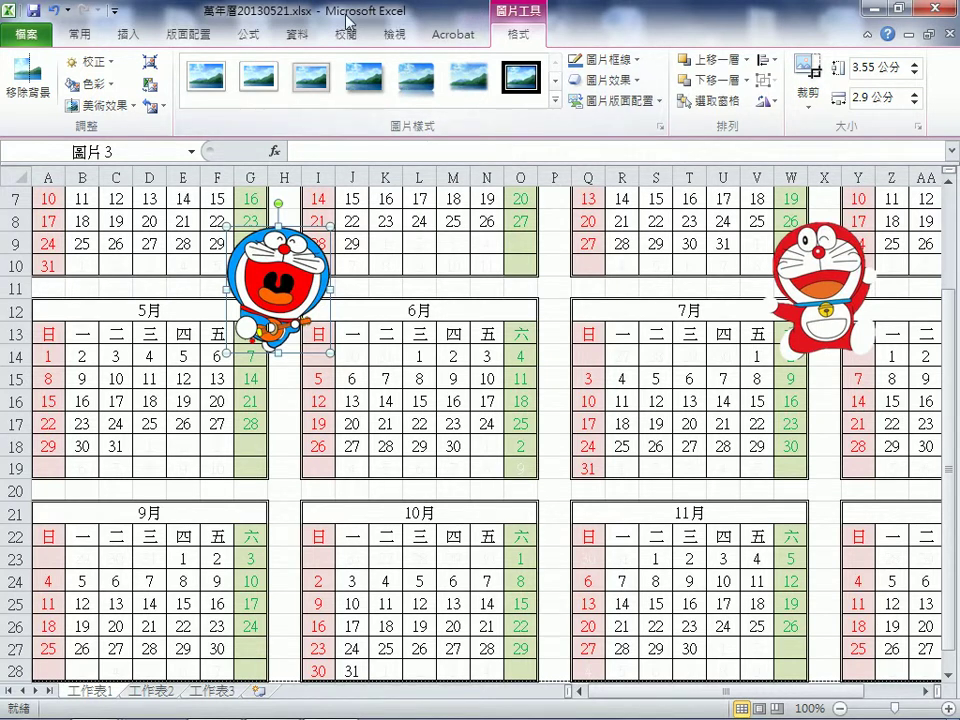
{"action": "left_click", "coordinate": [128, 34]}
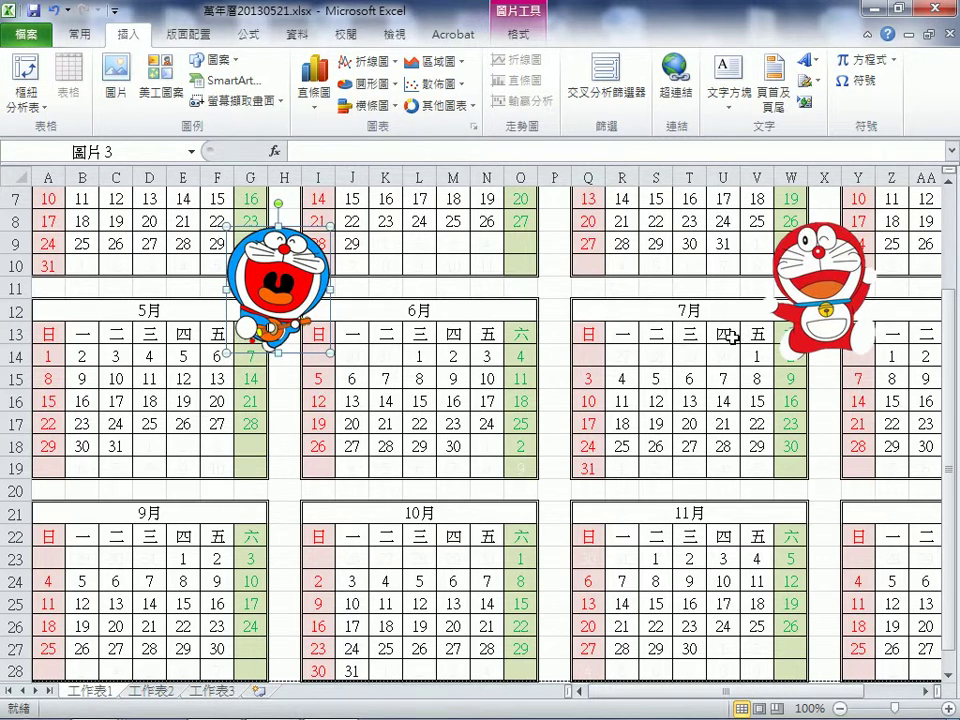
{"action": "left_click", "coordinate": [776, 307]}
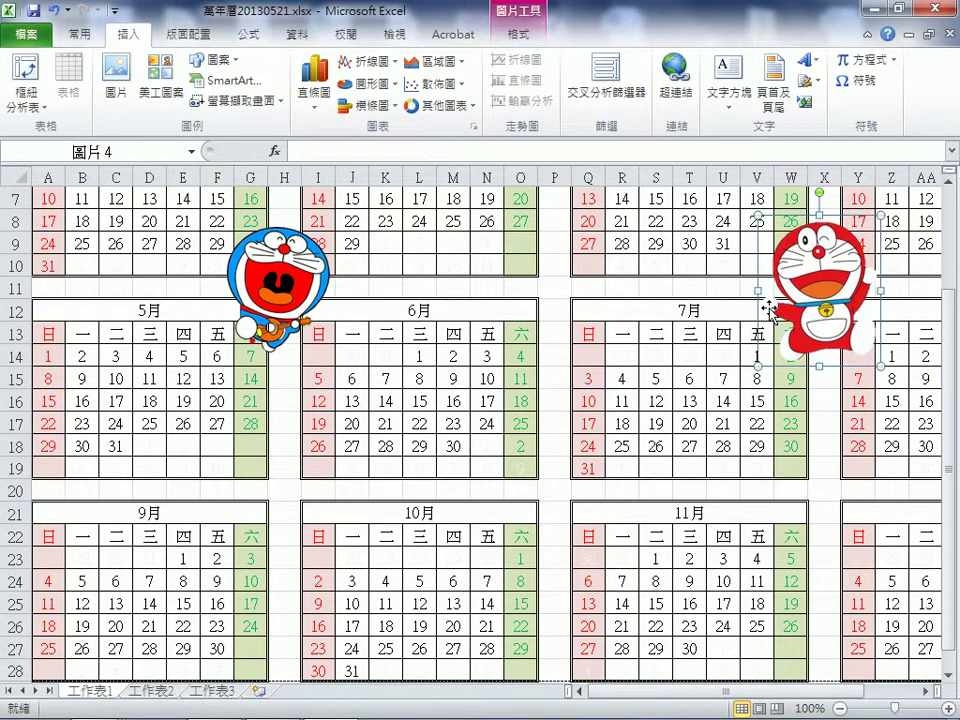